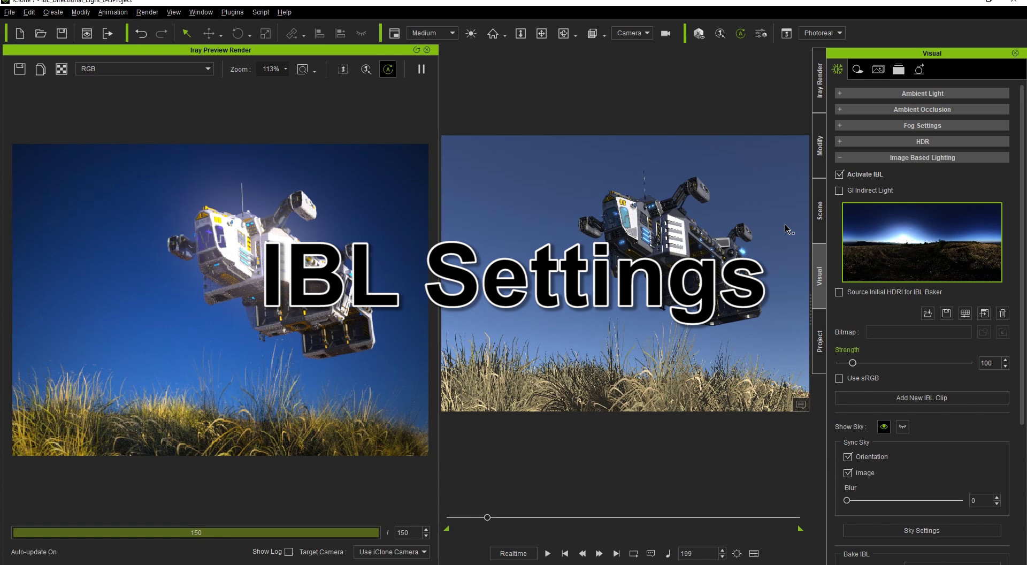
Set the Iray environment light intensity to 1.82 and return to the IBL settings
click(819, 81)
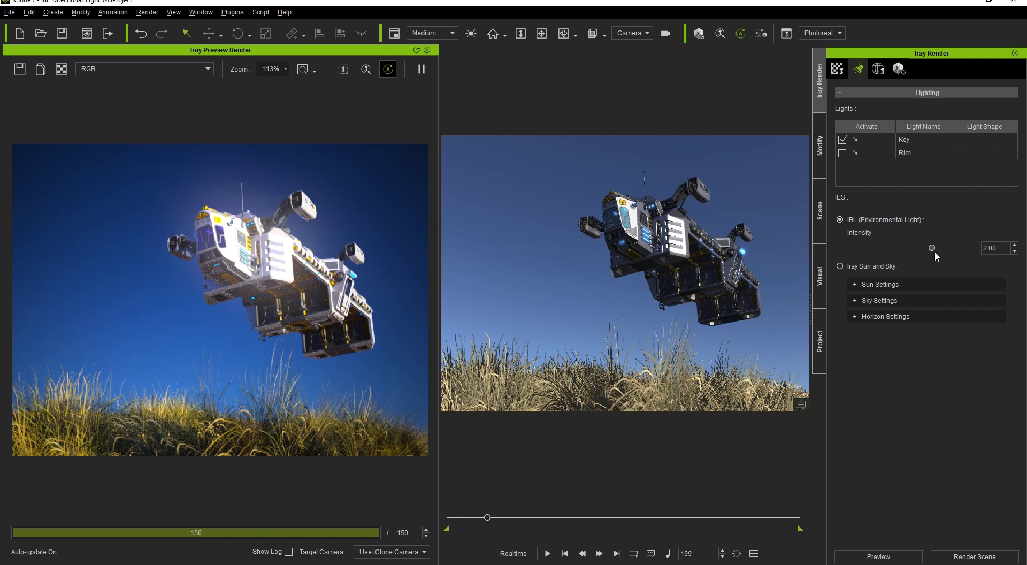
click(873, 249)
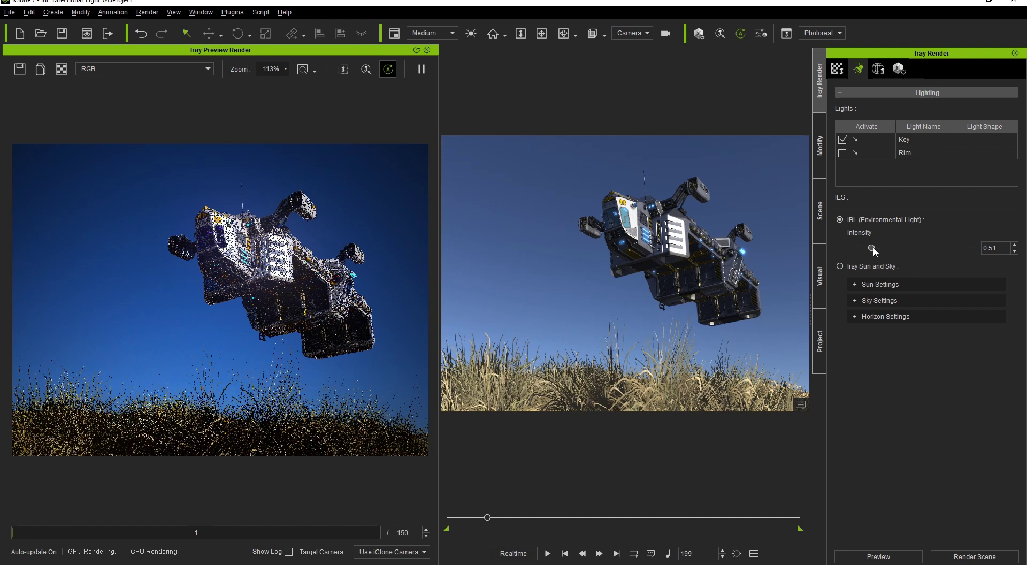
drag(874, 248, 926, 246)
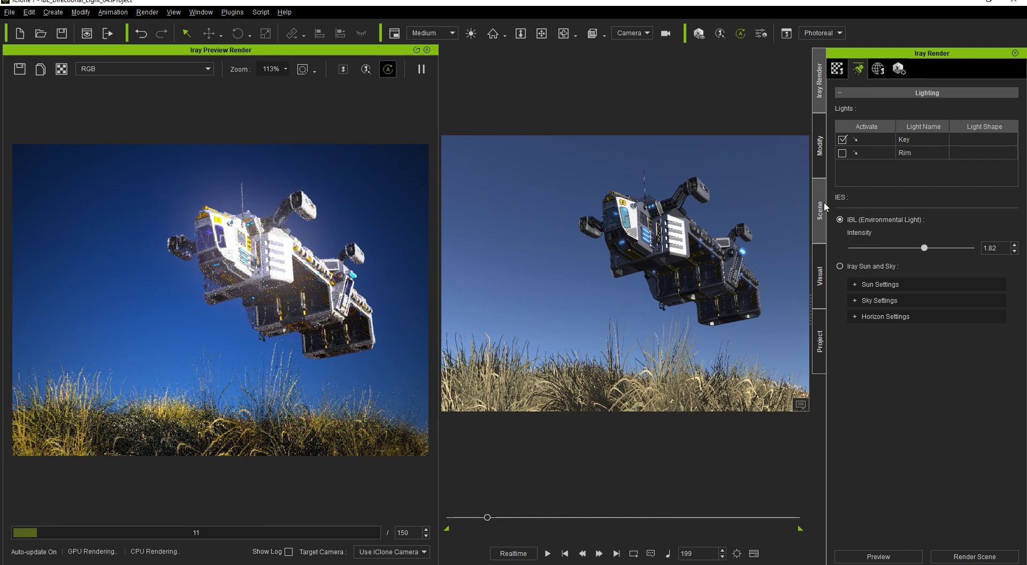
click(819, 276)
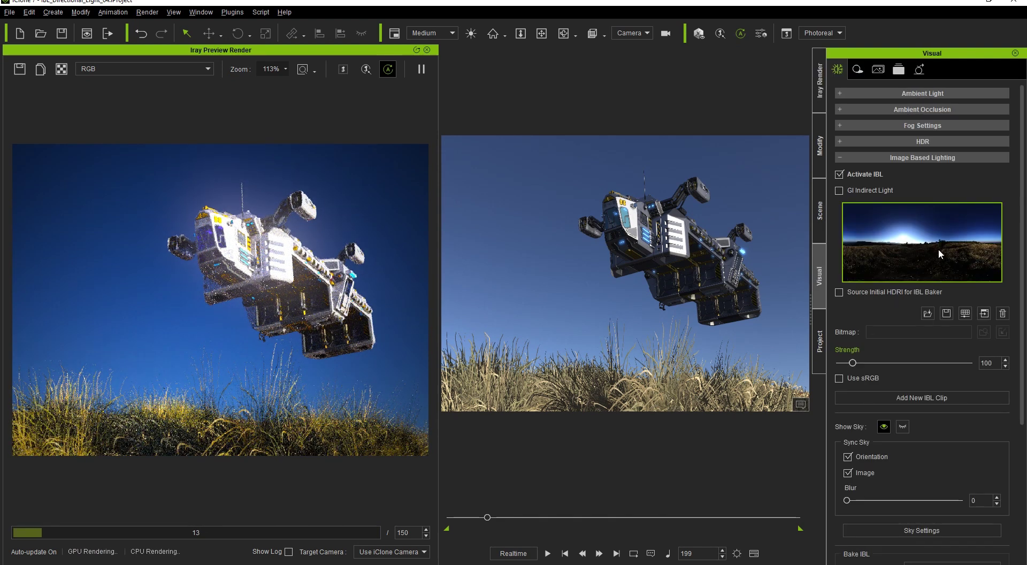
Load champagne_castle_1_4k.hdr as the IBL environment image
click(927, 315)
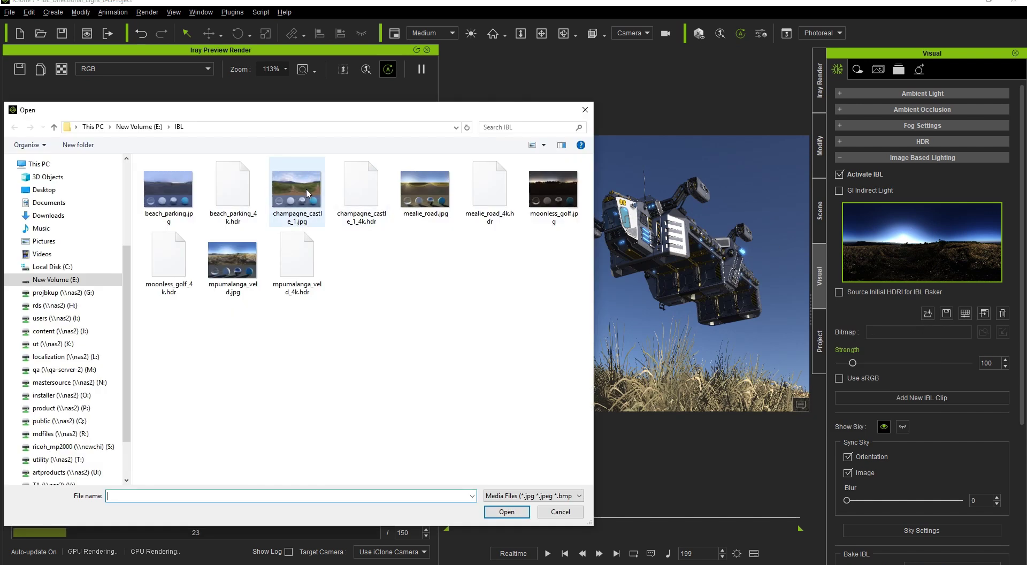
click(354, 202)
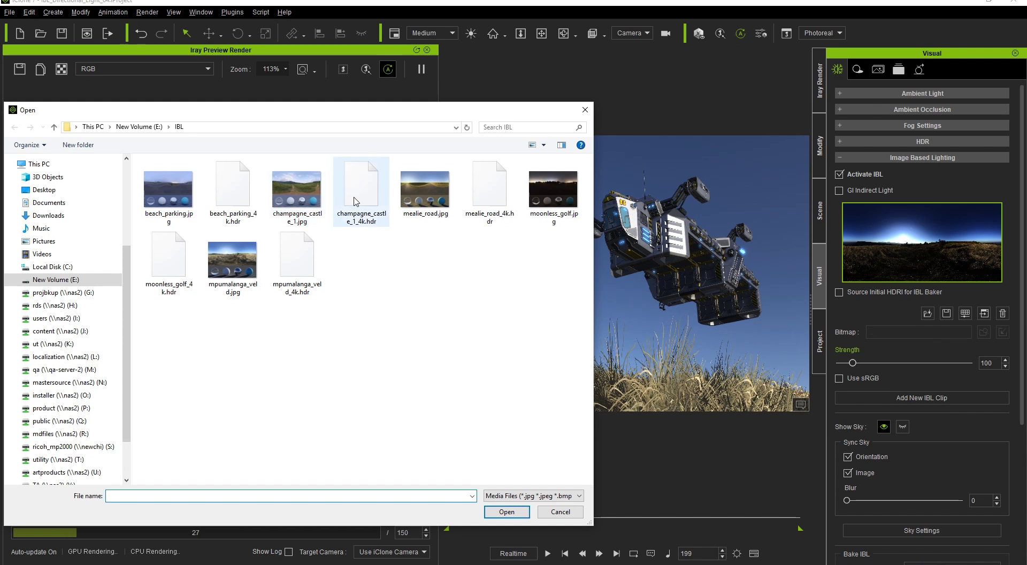
click(515, 511)
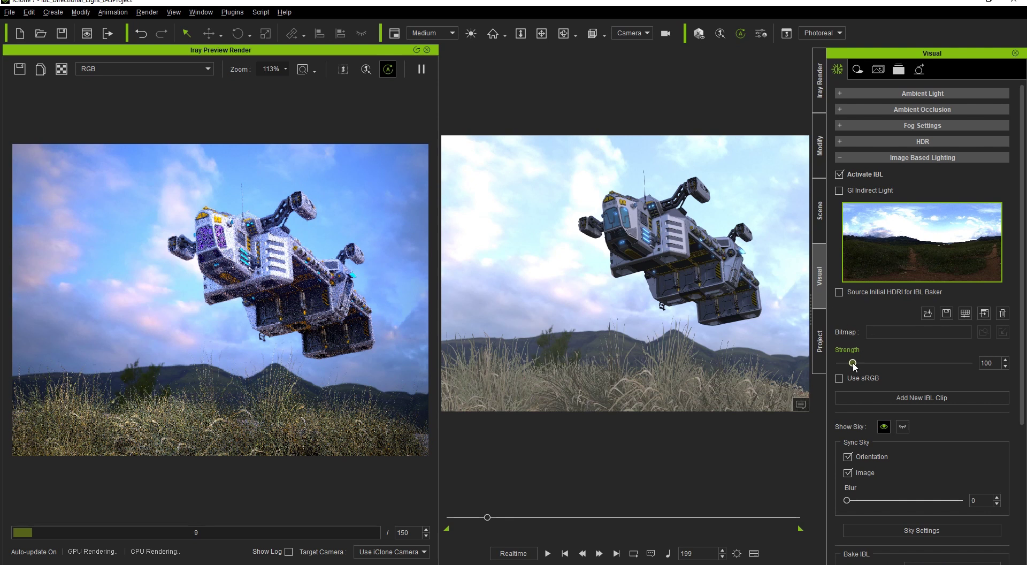
Try IBL strengths of 431 and 912, then settle at about 314
drag(853, 363, 897, 364)
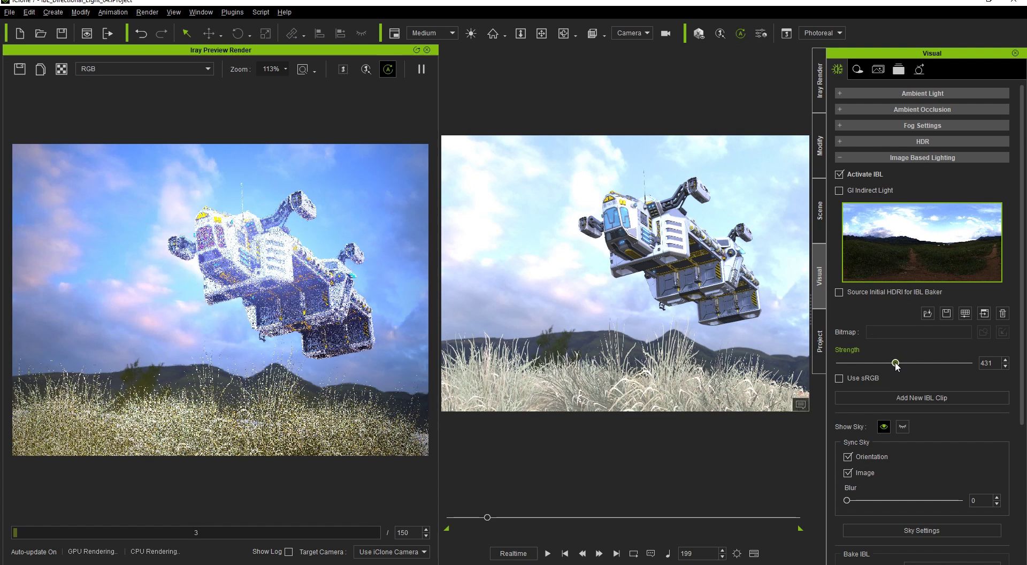
drag(897, 363, 958, 363)
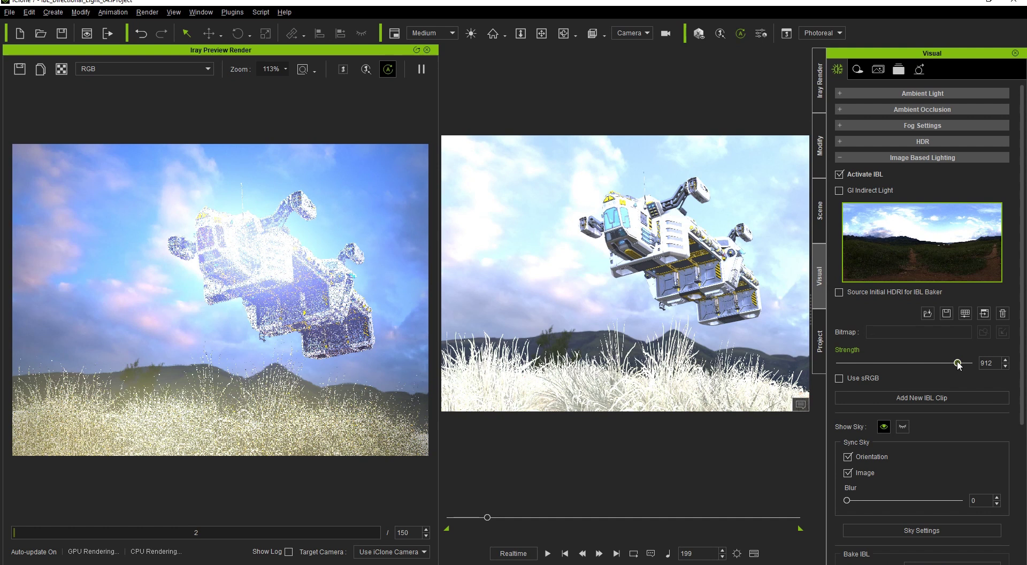
drag(958, 364, 880, 364)
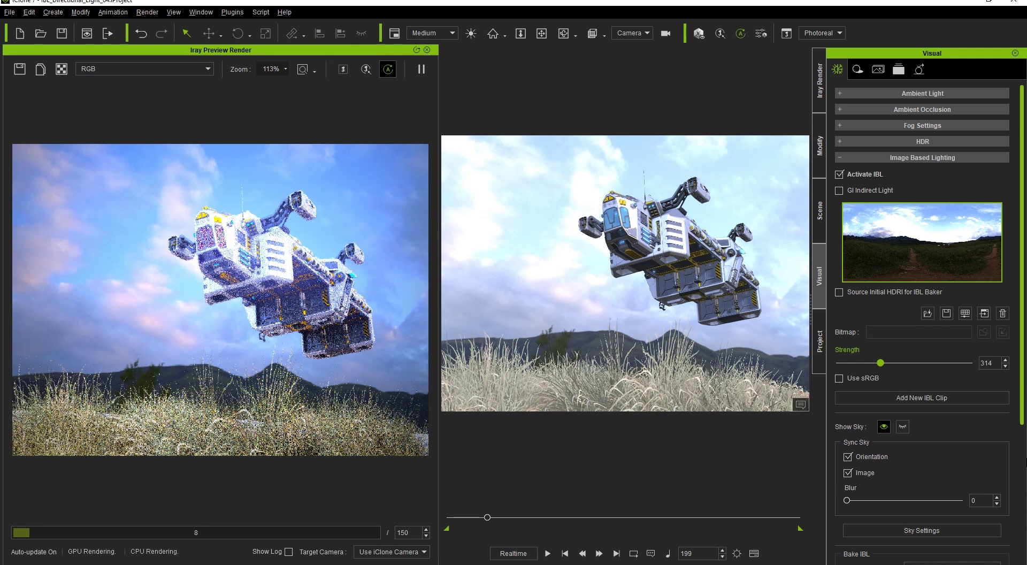
Change the IBL Transform Rotate Z from 136.8 to 120
scroll(1023, 547, down, 3)
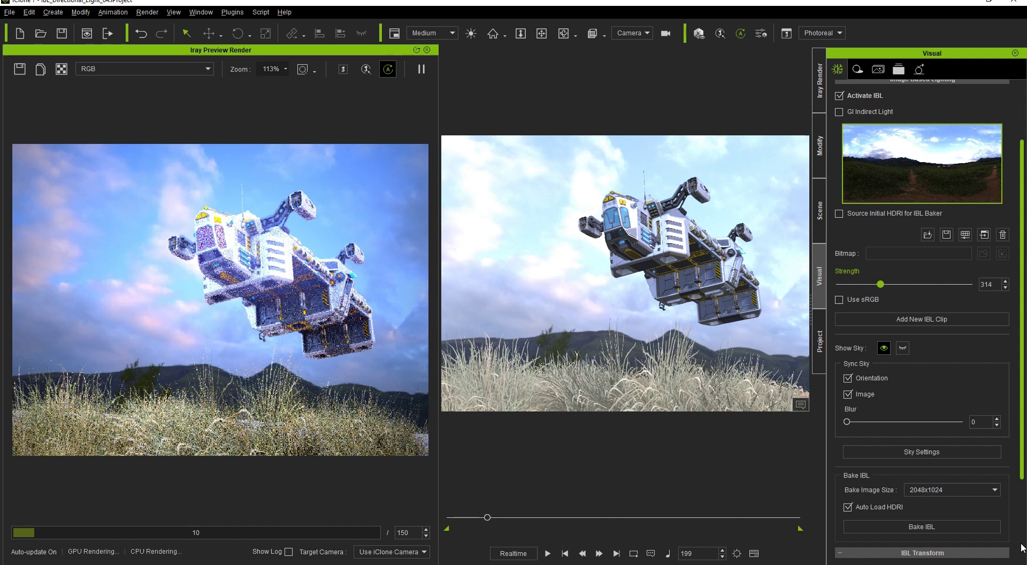
scroll(1022, 547, down, 5)
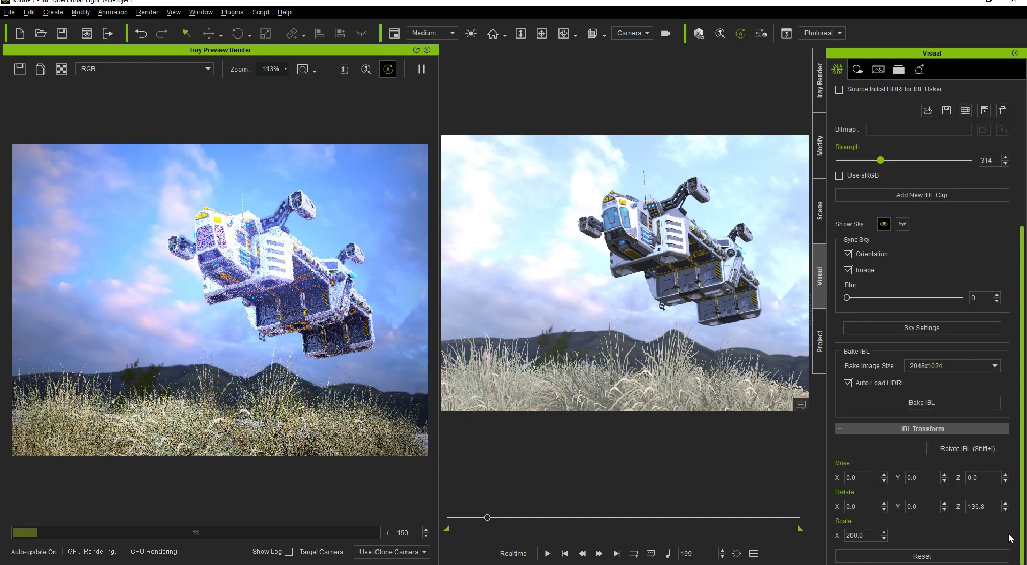
double_click(981, 507)
drag(976, 507, 991, 507)
key(shift+Left)
click(988, 506)
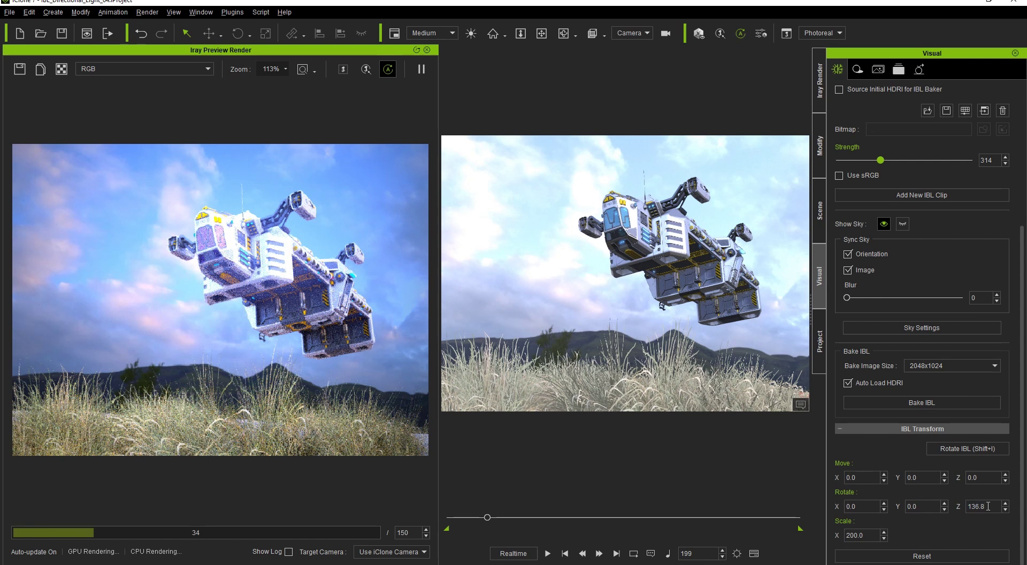
key(BackSpace)
key(BackSpace)
key(BackSpace)
key(BackSpace)
key(BackSpace)
text(0)
key(Return)
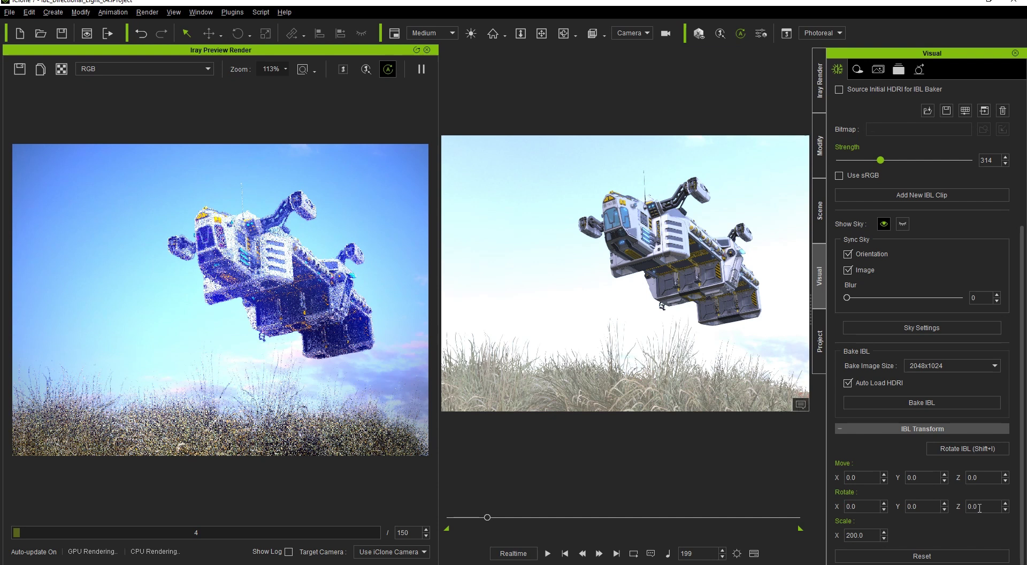
double_click(974, 506)
text(120)
key(Return)
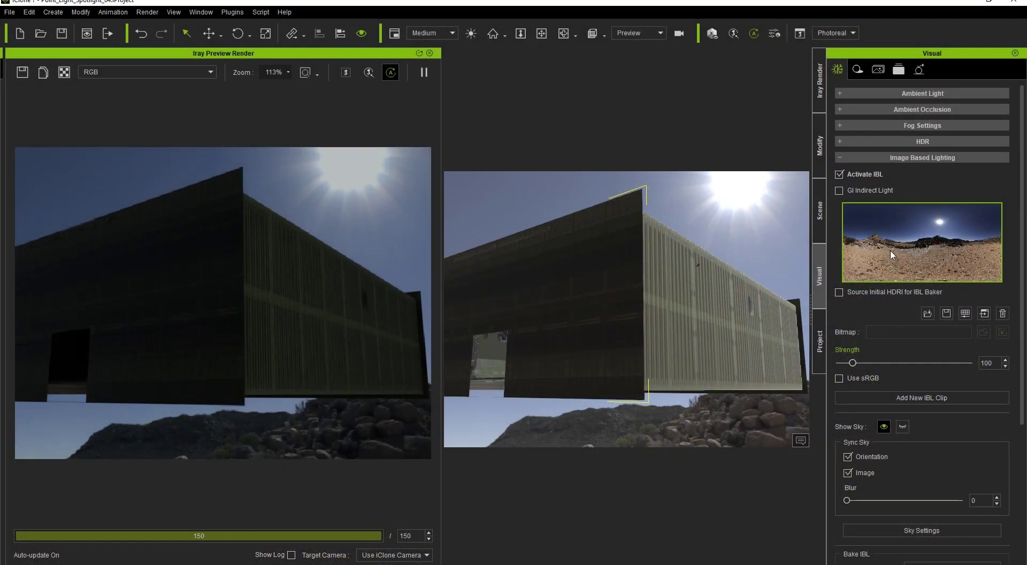
View through Camera(0), raise IBL strength to 531 and environment intensity to 2.85
click(650, 33)
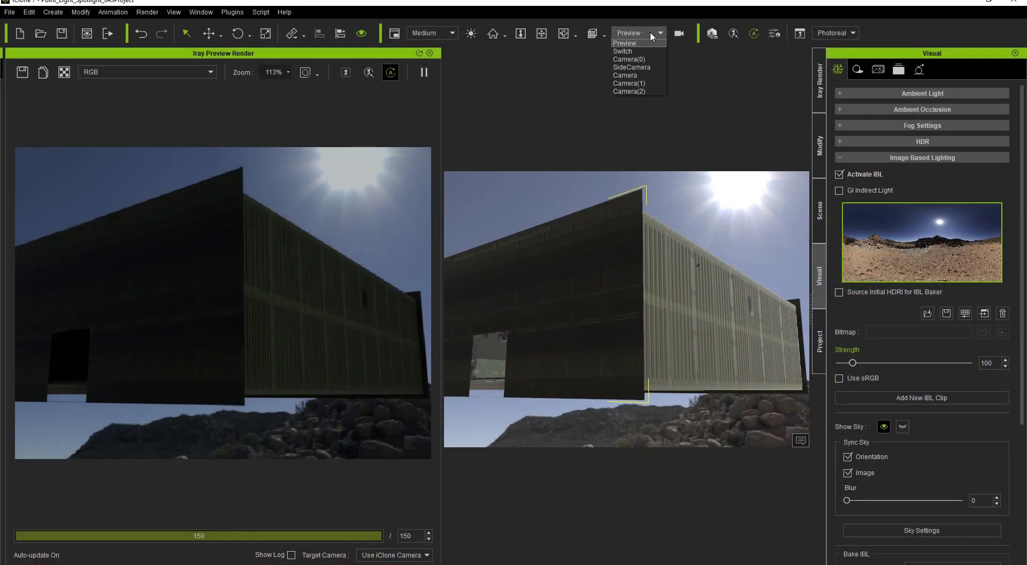
click(630, 58)
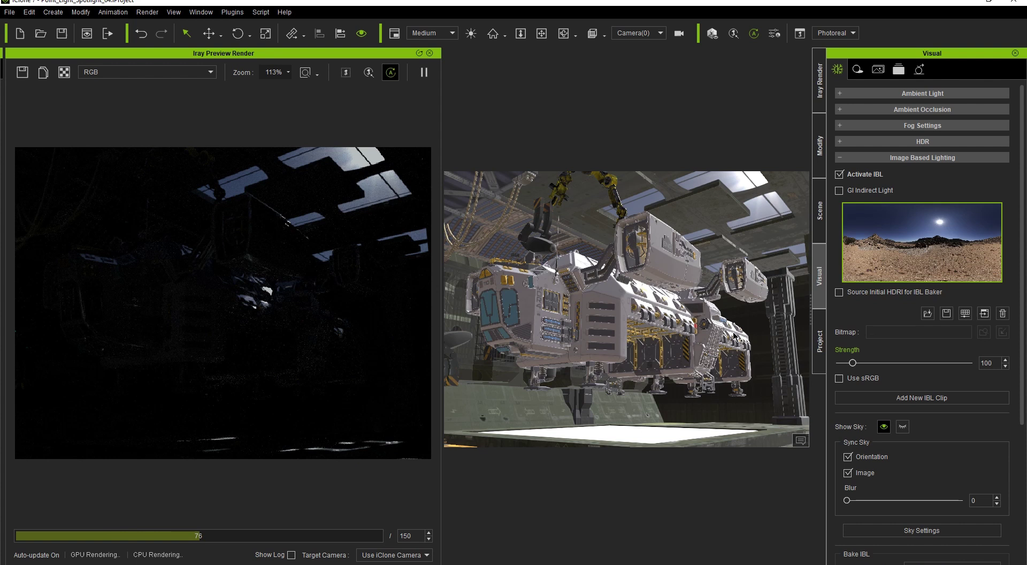
drag(855, 365, 909, 364)
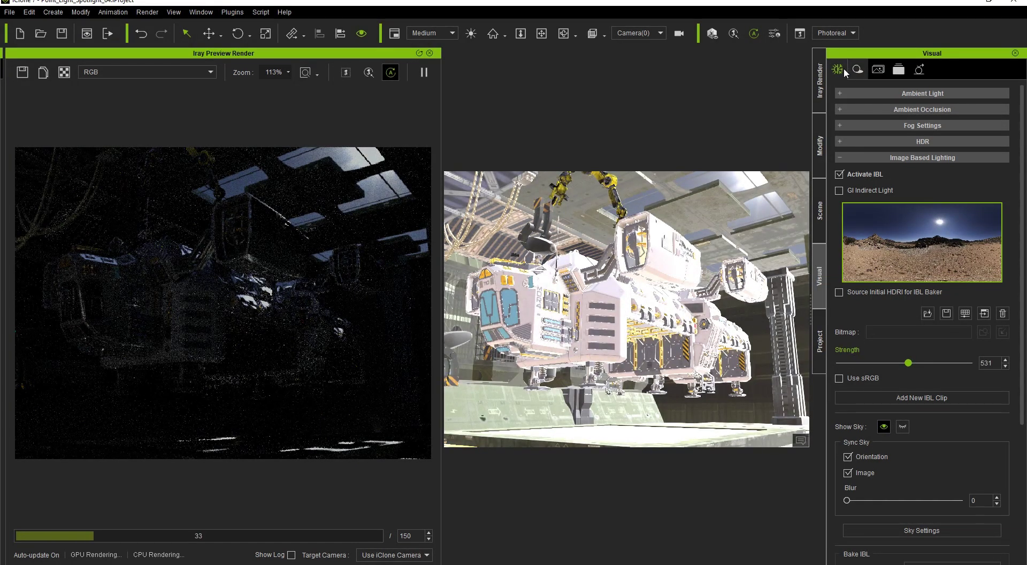
click(821, 75)
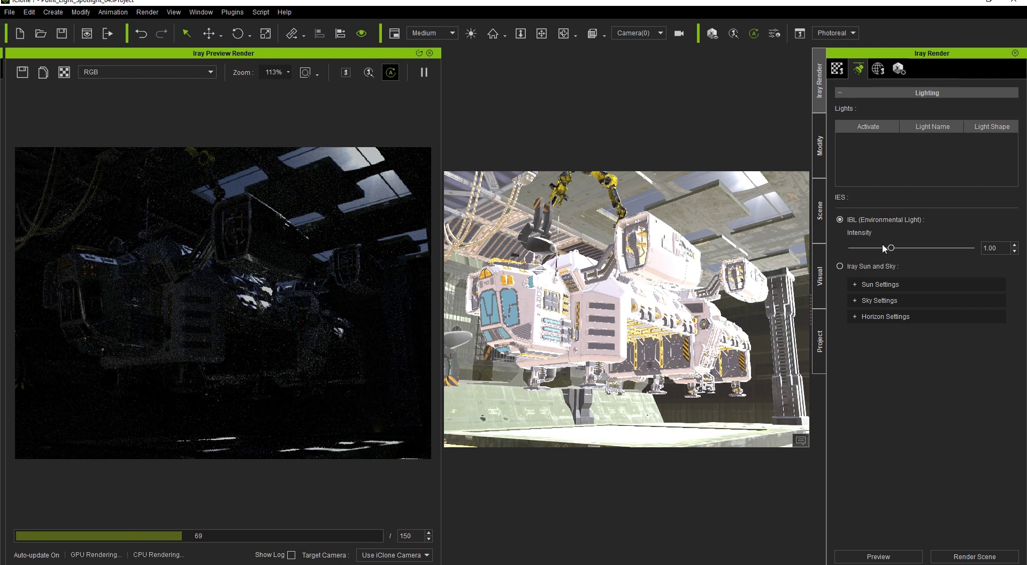
drag(893, 248, 968, 249)
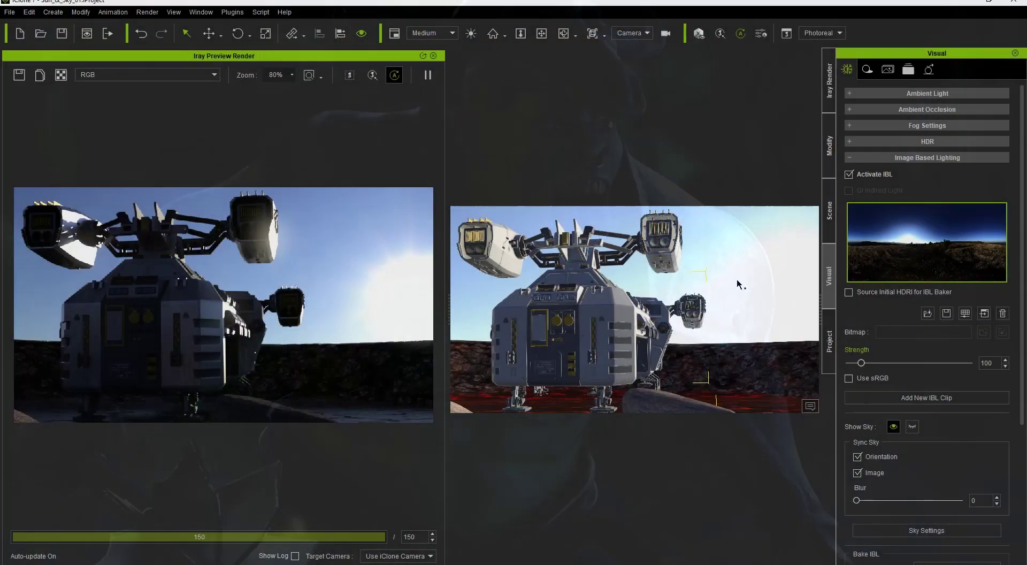
Bring up the Sun & Sky sample project with the cruiser on rocky terrain
mouse_move(919, 253)
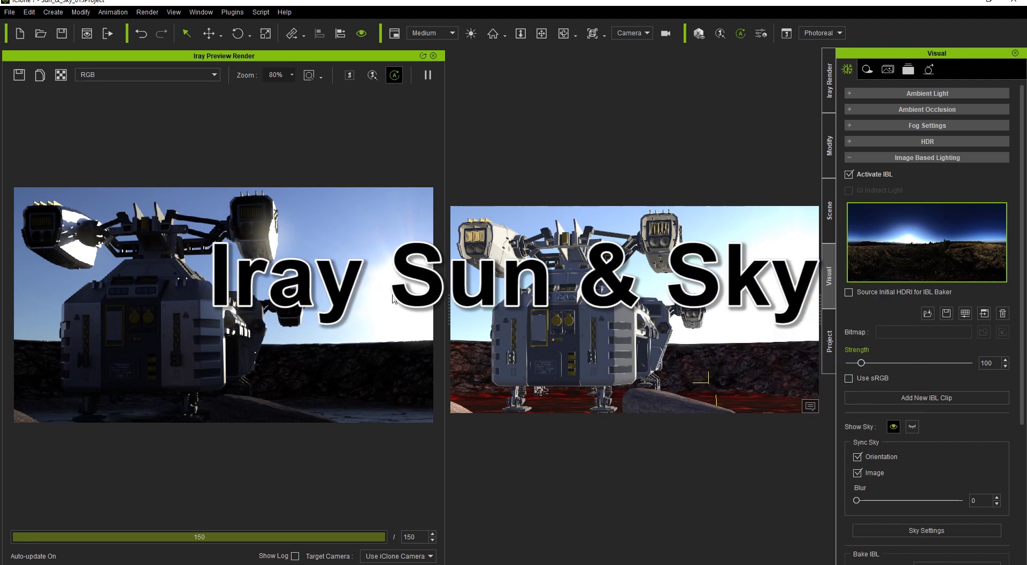
Switch the lighting to Iray Sun and Sky and turn the sun direction to 252
click(829, 79)
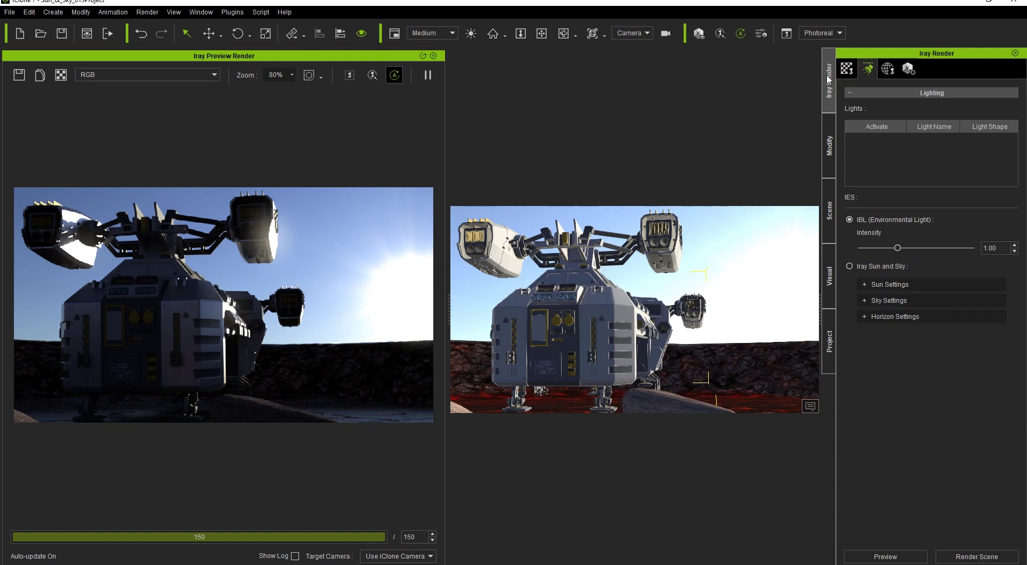
click(876, 266)
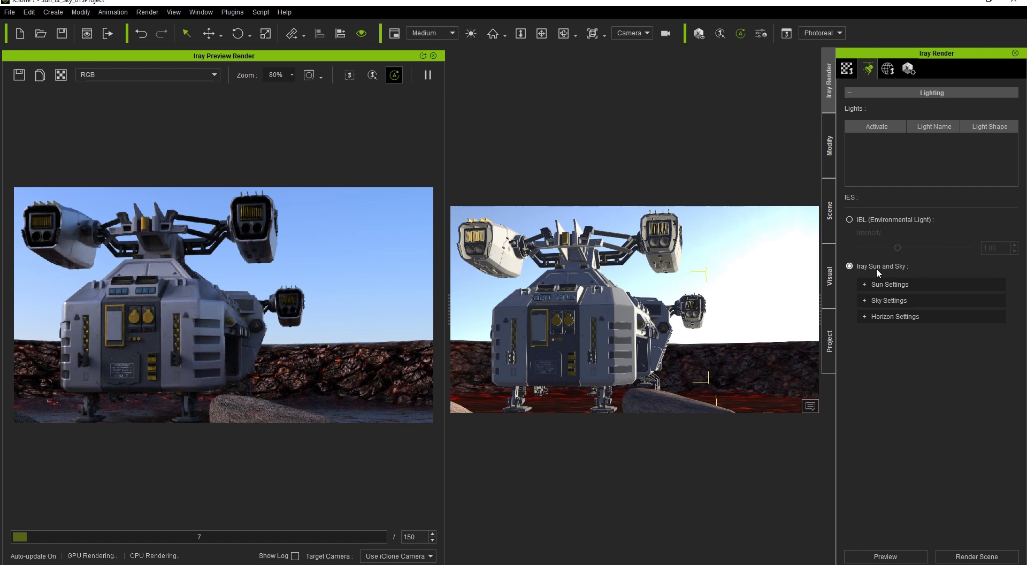
click(893, 284)
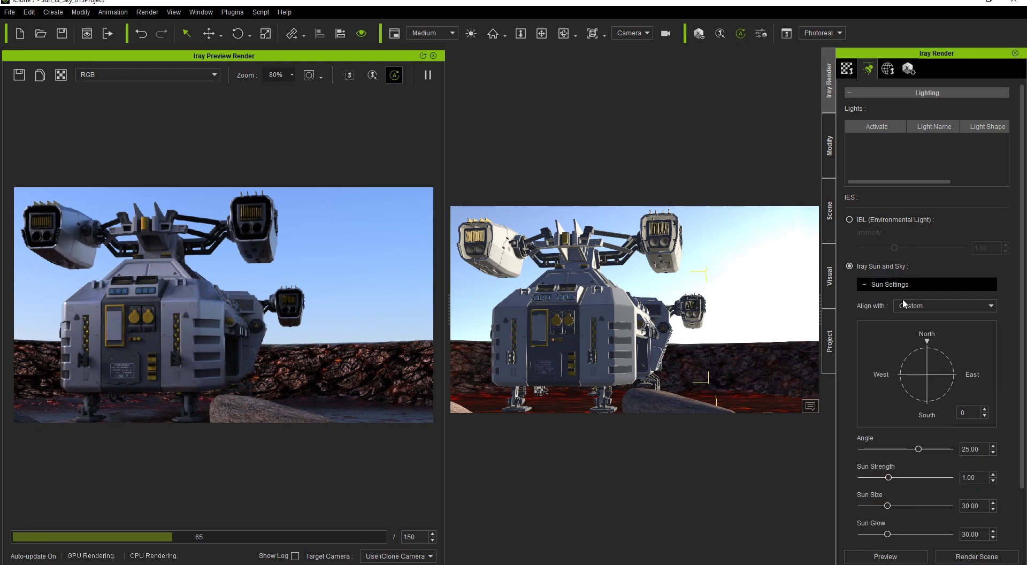
drag(926, 347, 958, 387)
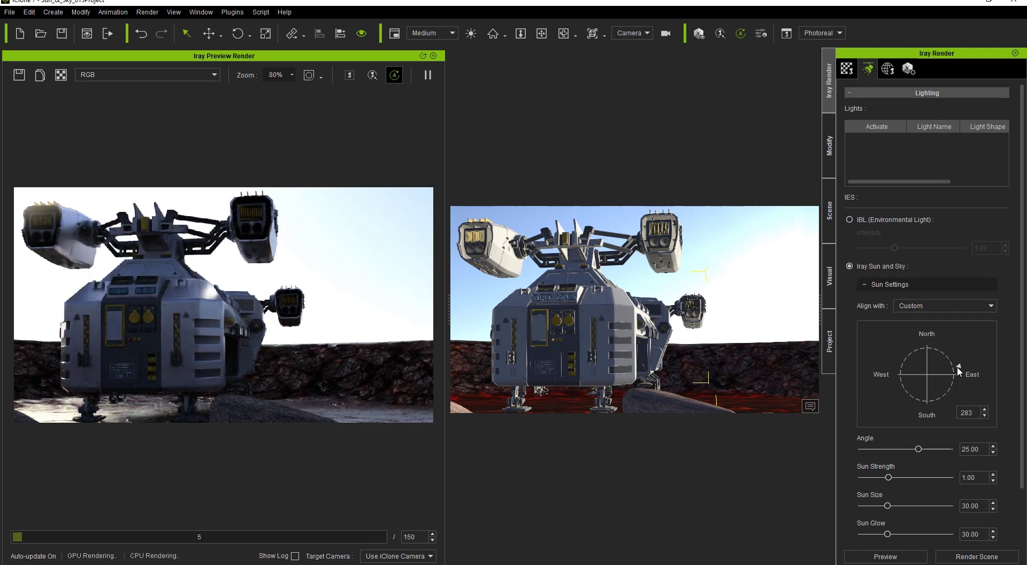
mouse_move(959, 387)
mouse_down()
mouse_move(929, 408)
mouse_move(960, 384)
mouse_up()
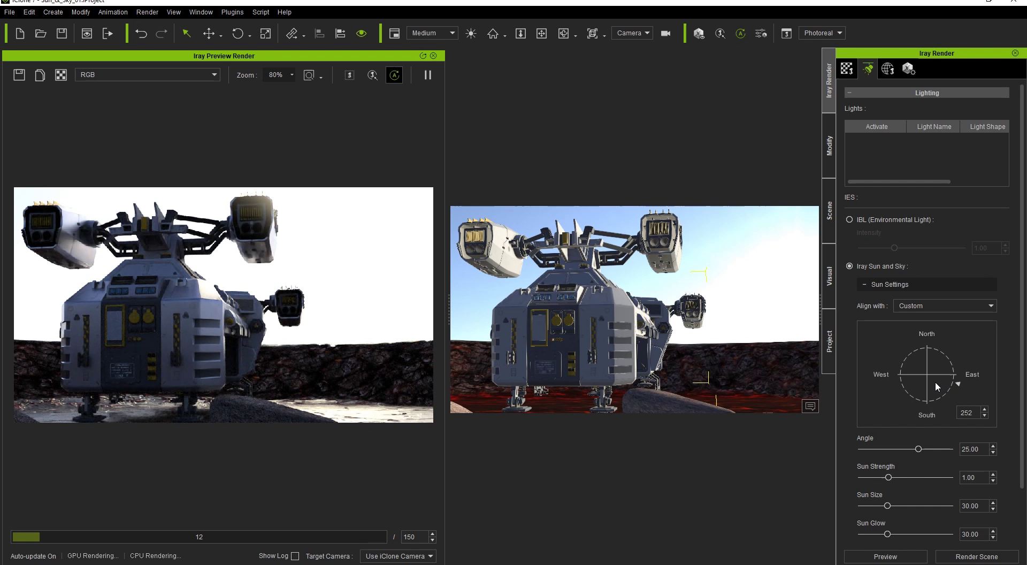
Set the Iray sun to angle 7.68, strength 4.94, size 3.05 and glow 7.32
mouse_move(920, 451)
mouse_down()
mouse_move(904, 451)
mouse_move(926, 444)
mouse_up()
drag(937, 449, 910, 451)
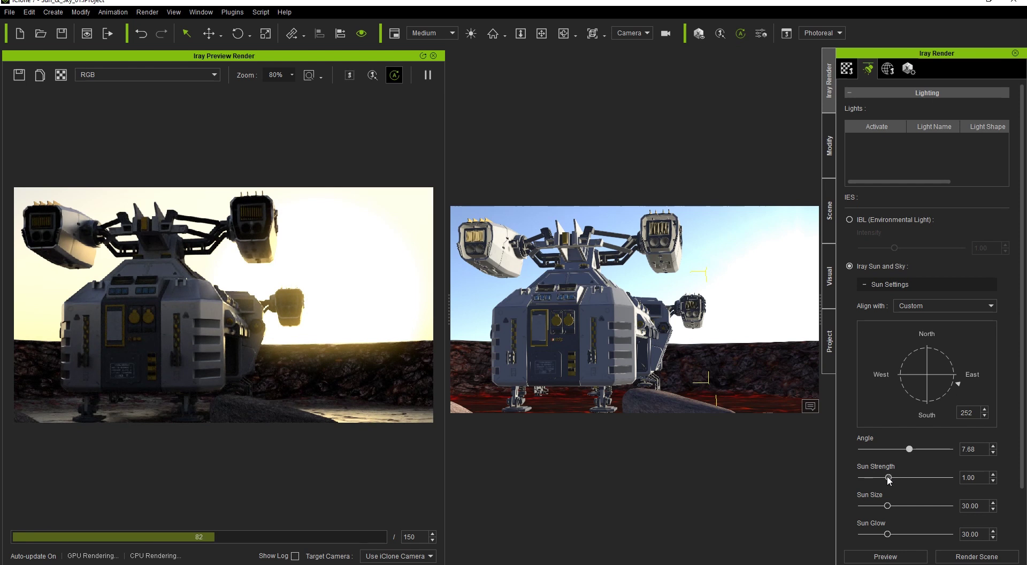
drag(889, 478, 912, 478)
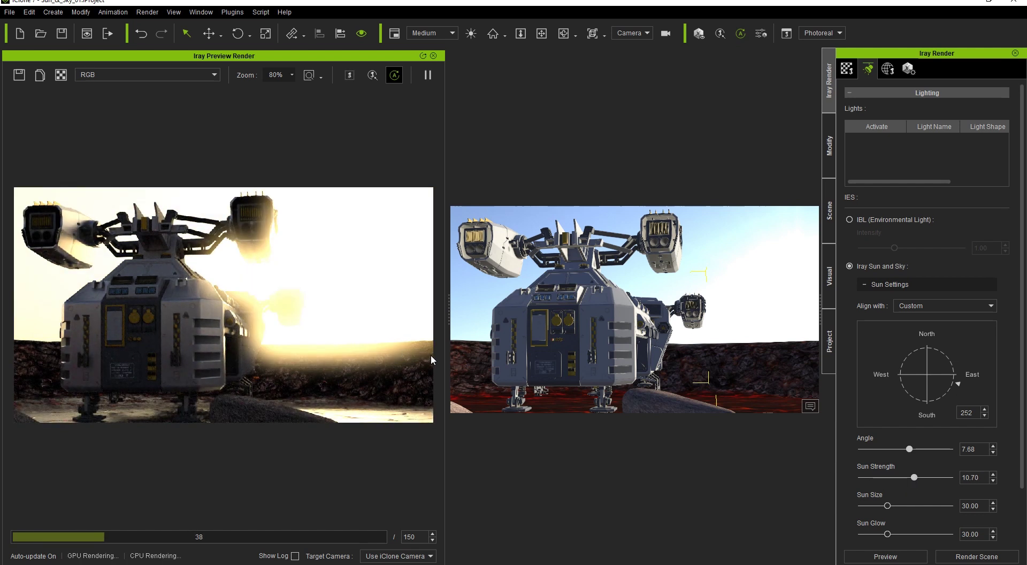
drag(910, 477, 865, 507)
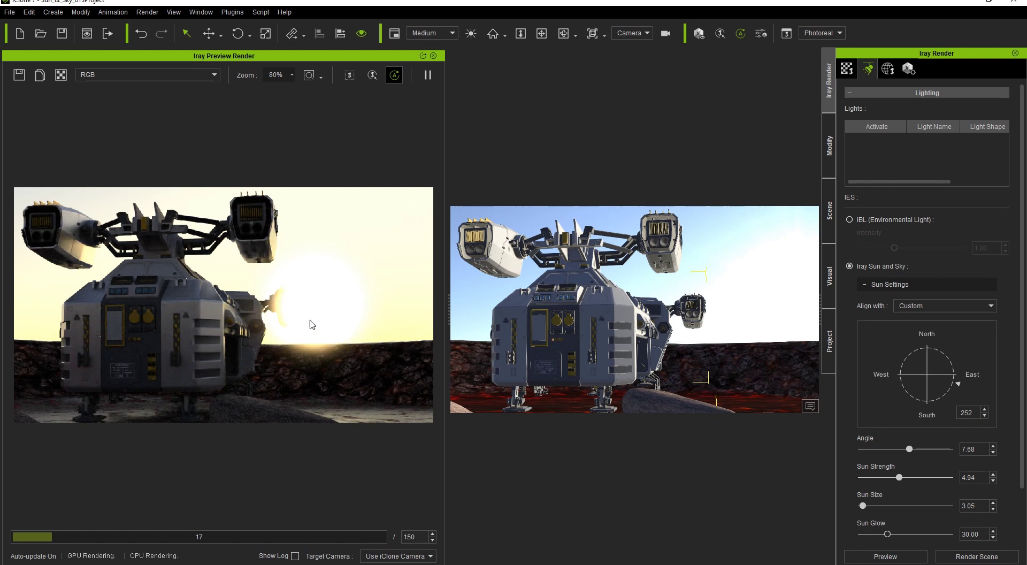
drag(888, 534, 863, 534)
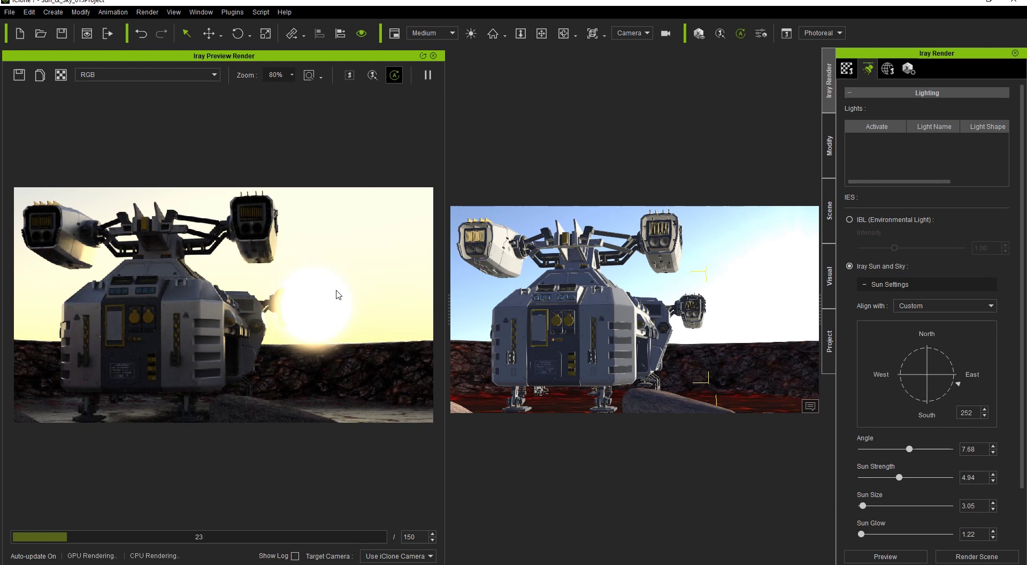
drag(866, 533, 870, 532)
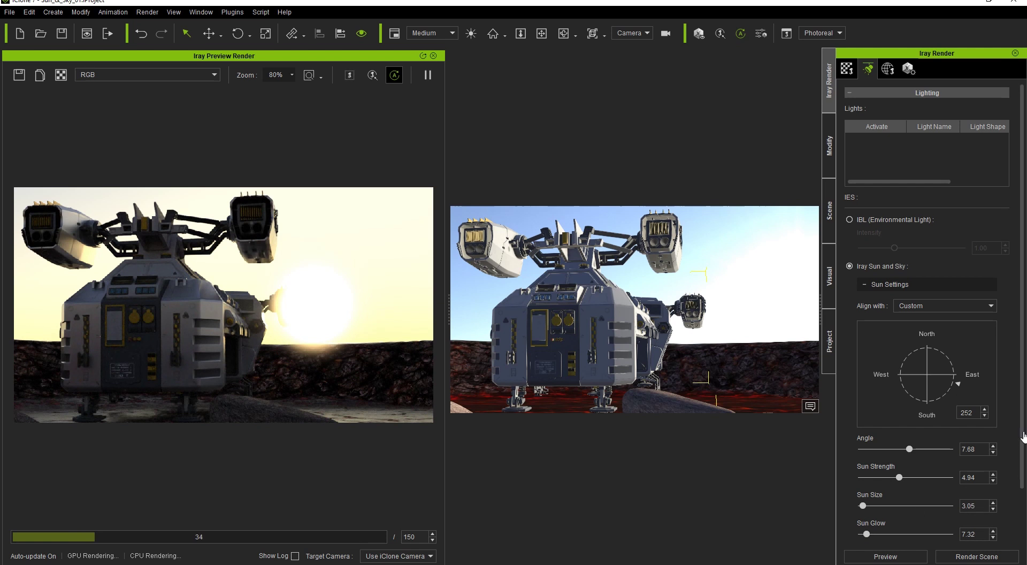
scroll(1024, 497, down, 2)
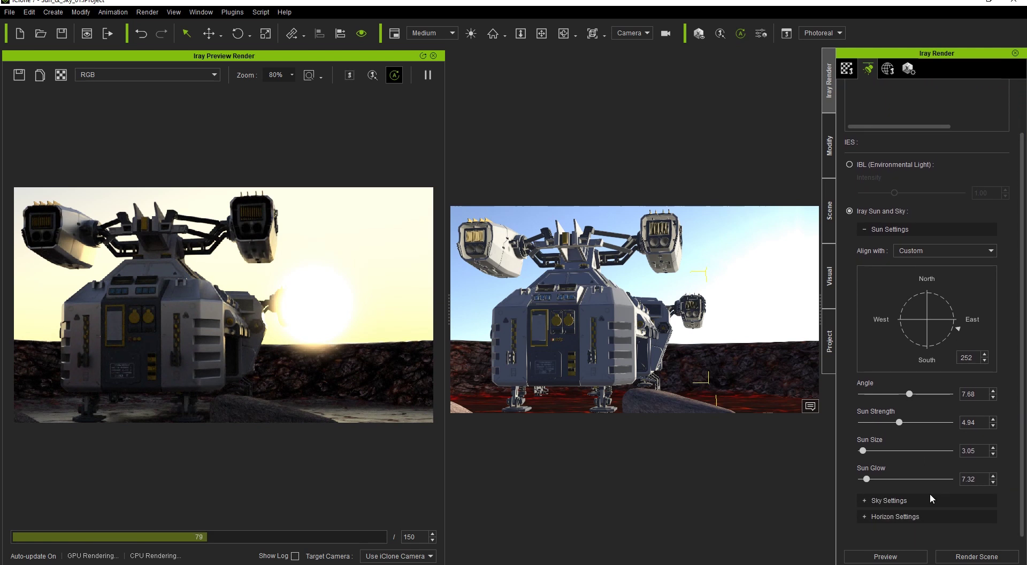
Set sky haze to 0.27 and red shift to 0.62, with the sun angle at -1.10
click(926, 497)
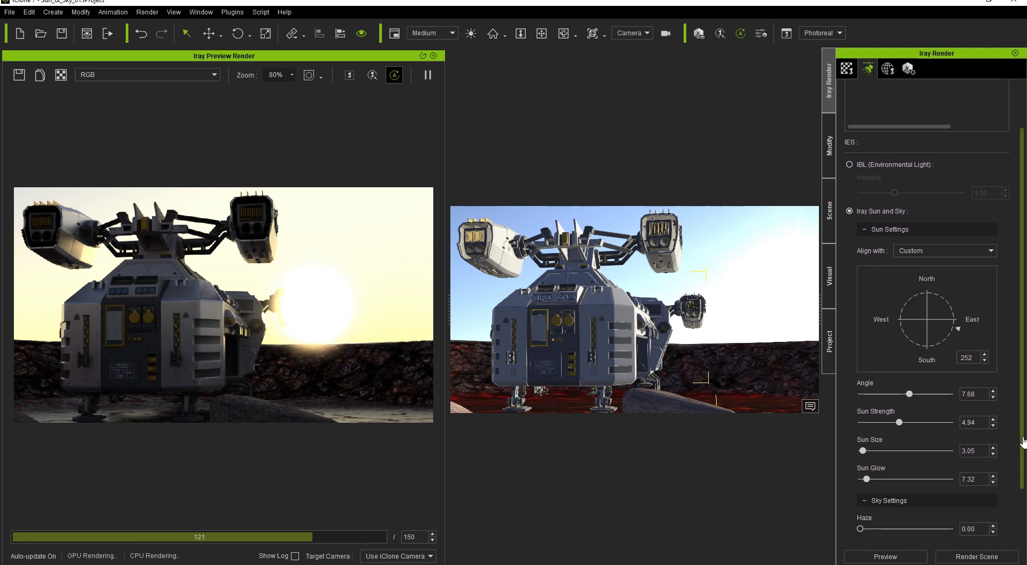
scroll(1019, 460, down, 2)
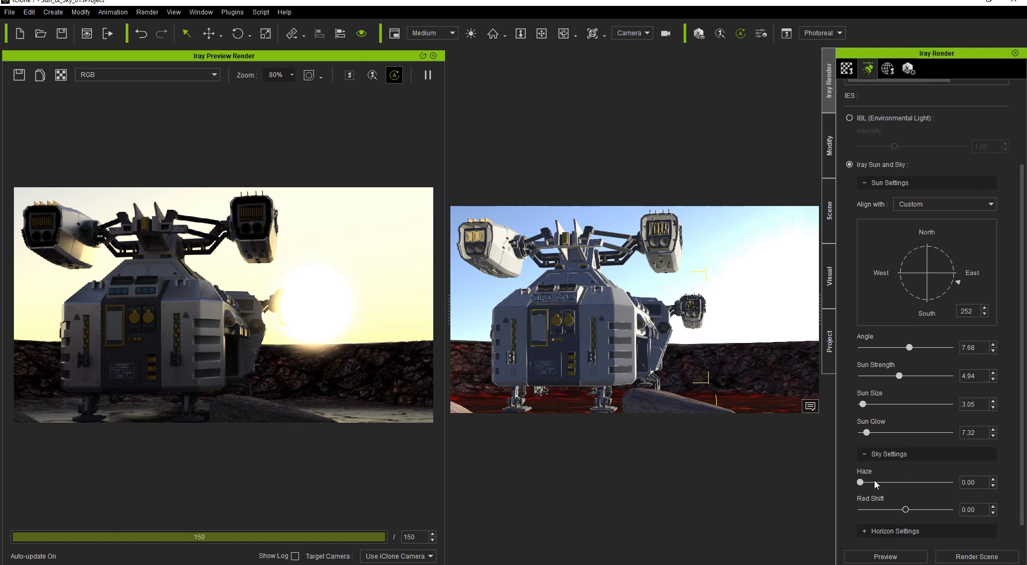
drag(876, 483, 950, 485)
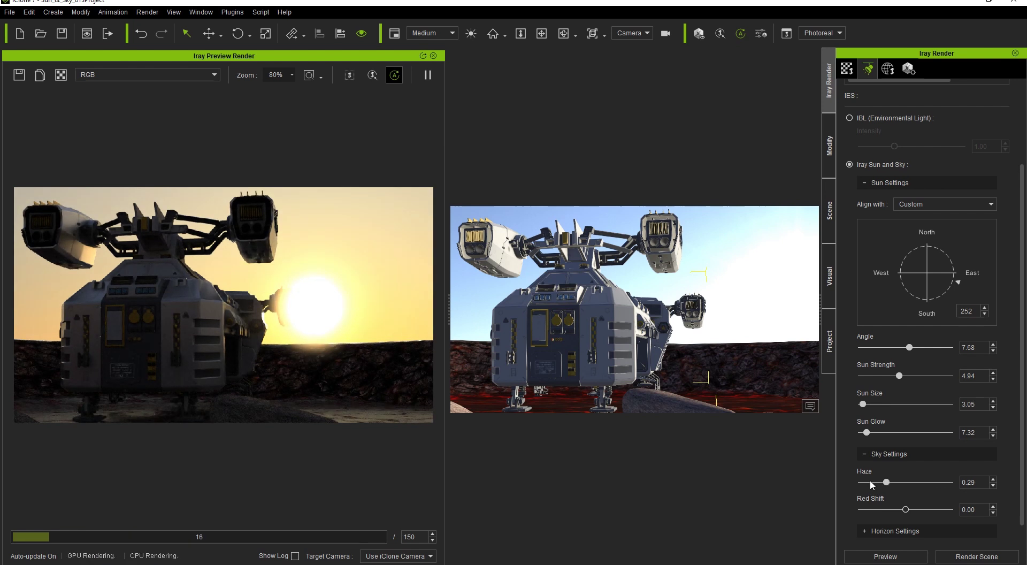
drag(870, 481, 880, 510)
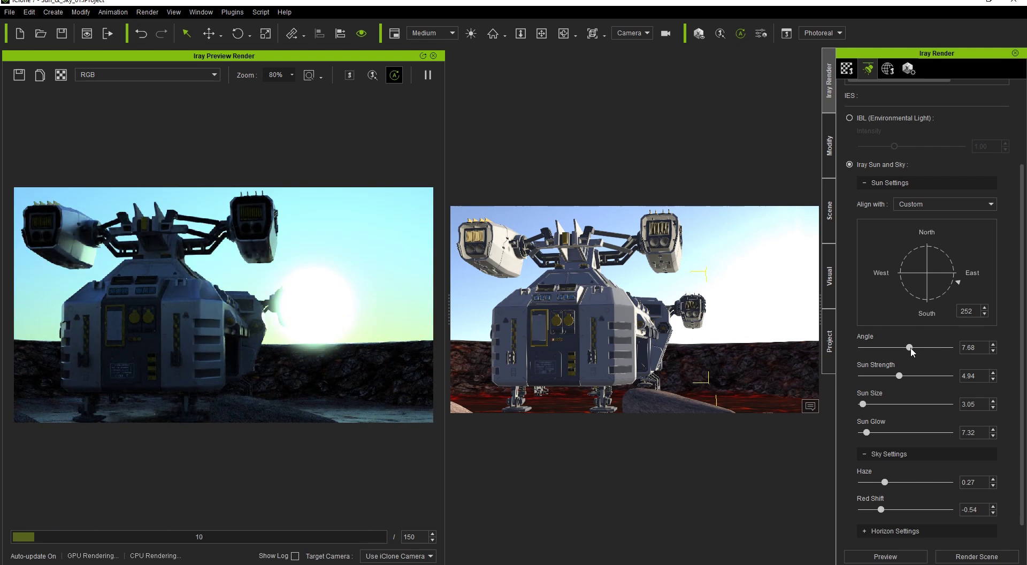
drag(910, 348, 906, 349)
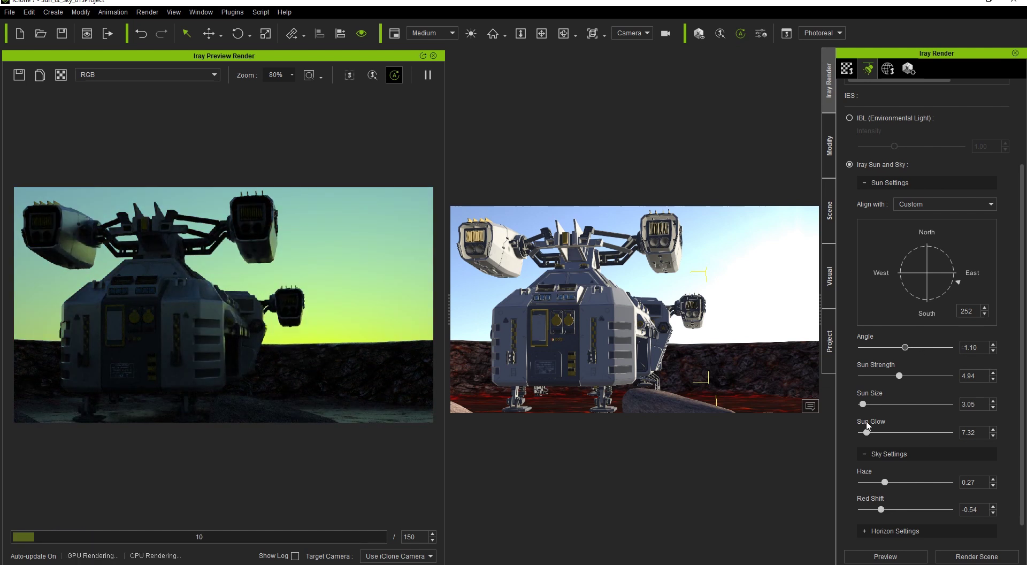
drag(881, 510, 936, 510)
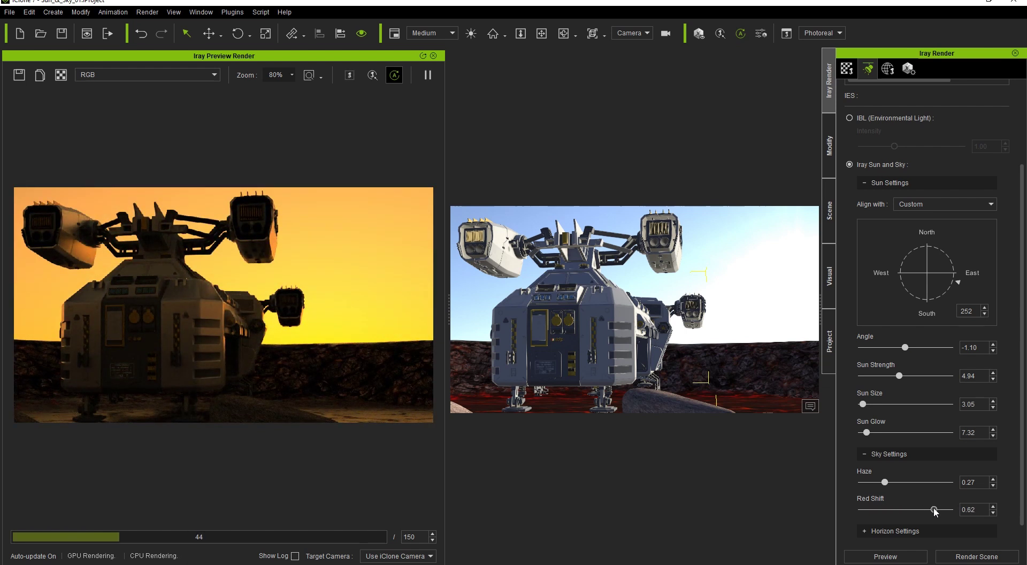
Switch to the Preview camera and raise the horizon height to about 0.54
click(927, 531)
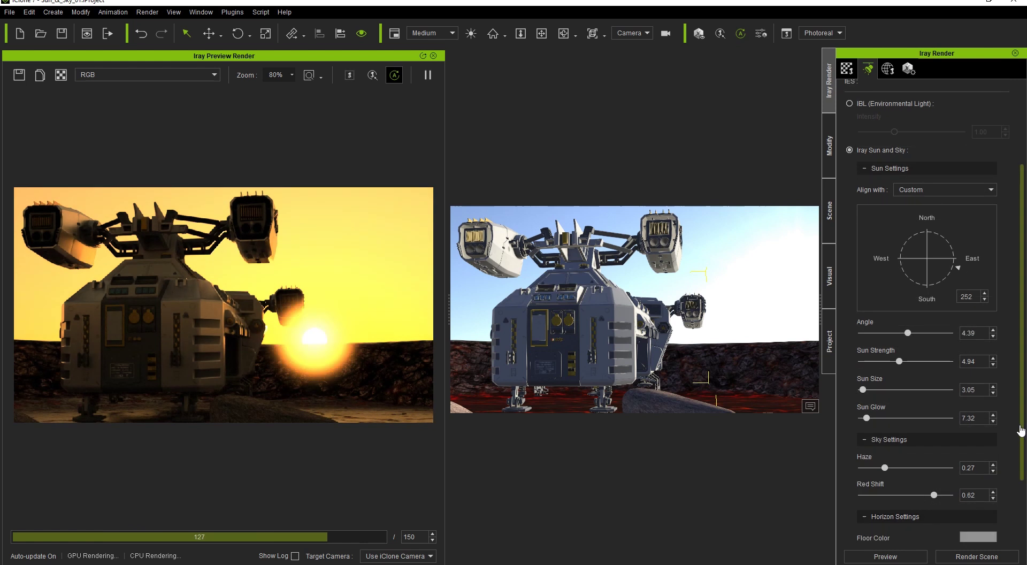
drag(1021, 431, 1021, 484)
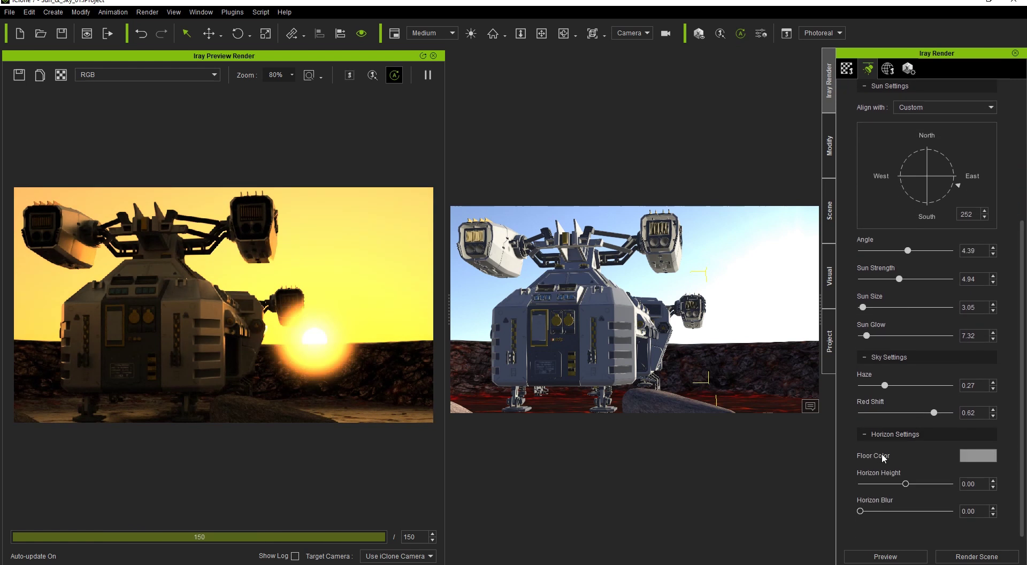
click(628, 32)
click(632, 52)
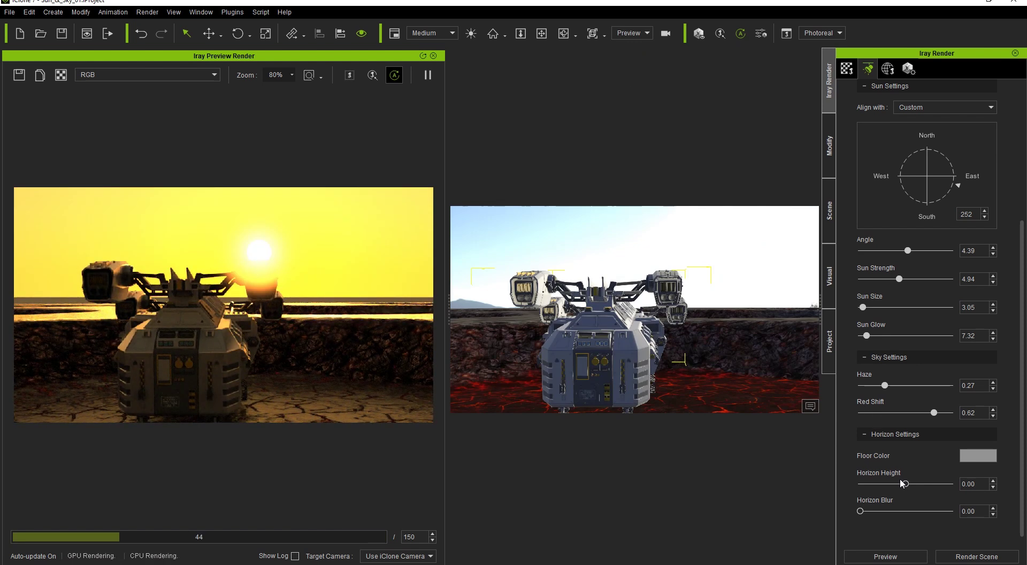
drag(906, 484, 928, 484)
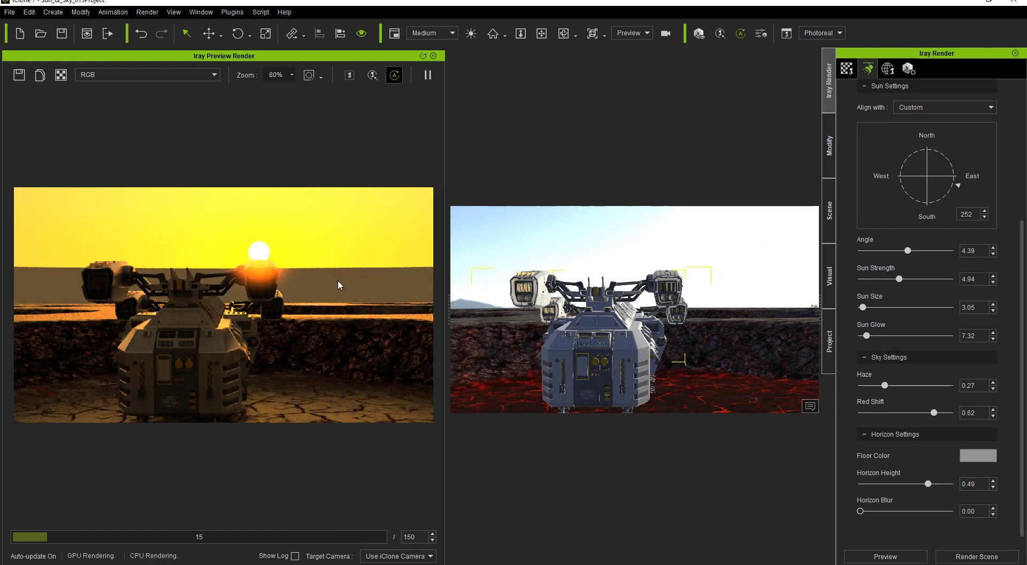
Make the floor colour teal and set the horizon blur to 0.74
click(971, 455)
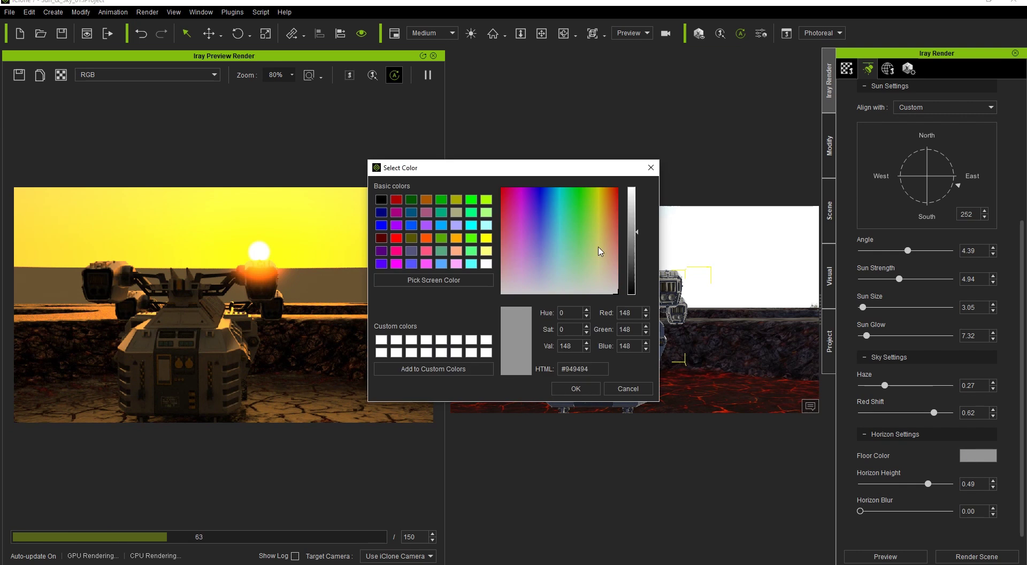
drag(580, 212, 563, 236)
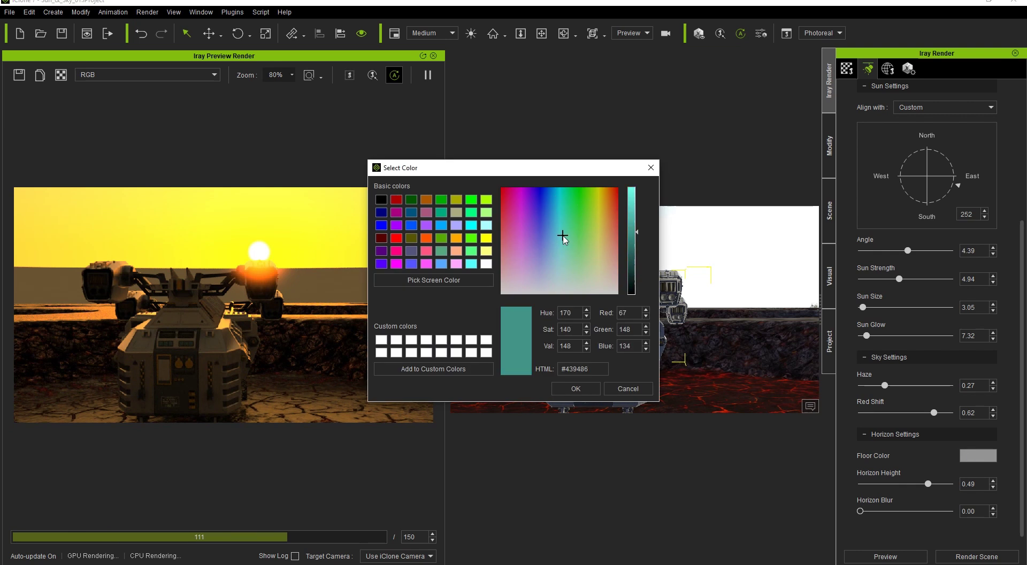
click(577, 391)
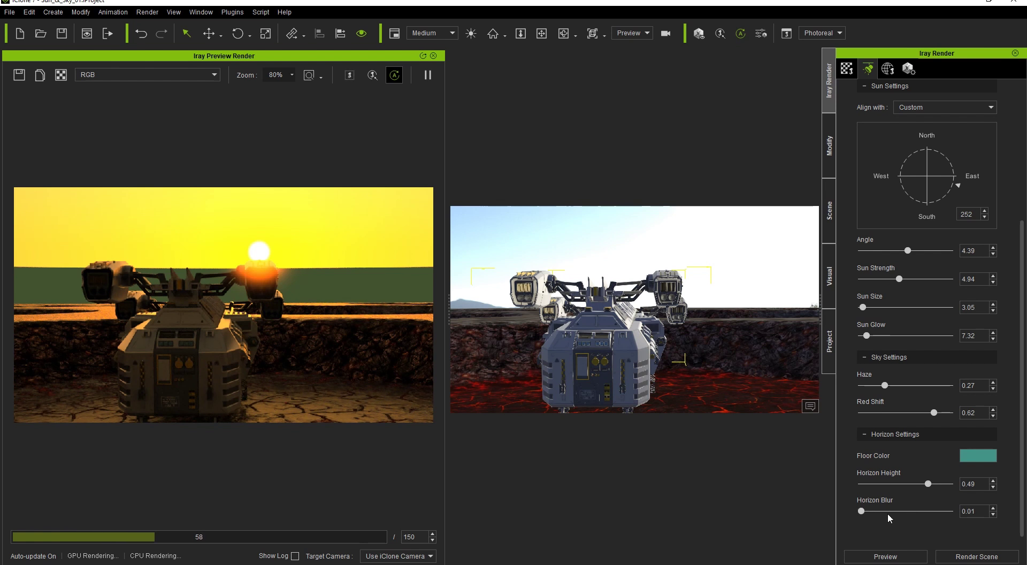
drag(889, 513, 929, 485)
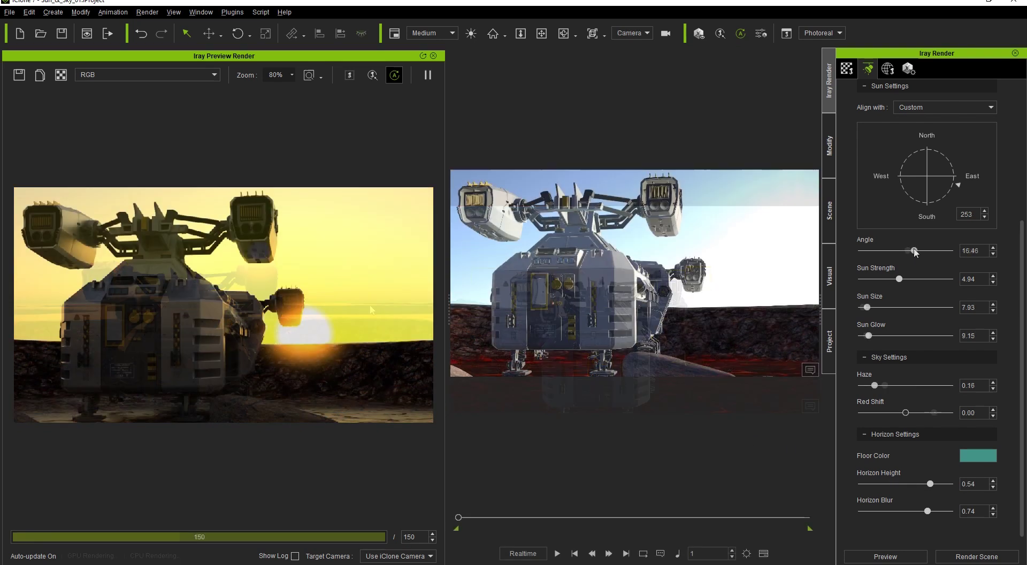
Raise the Iray sun angle to 57.07 for a blue daytime sky and show the Scene list
drag(919, 251, 935, 250)
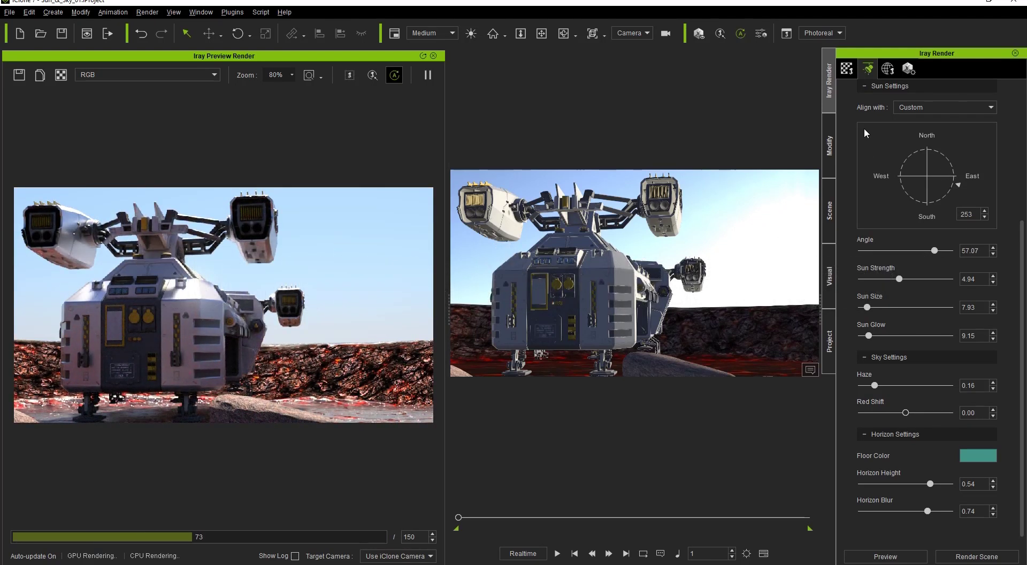
click(907, 110)
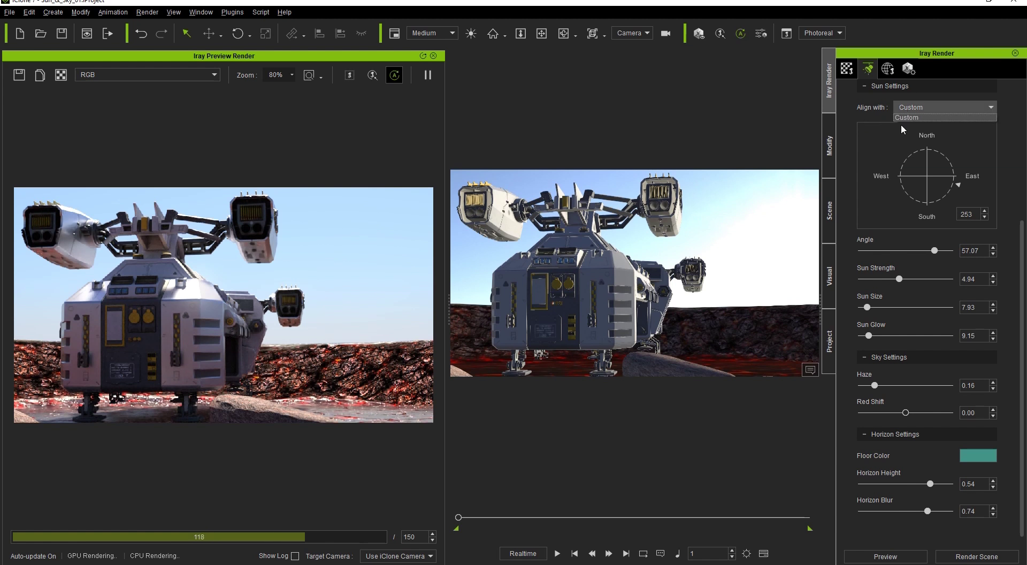
click(833, 220)
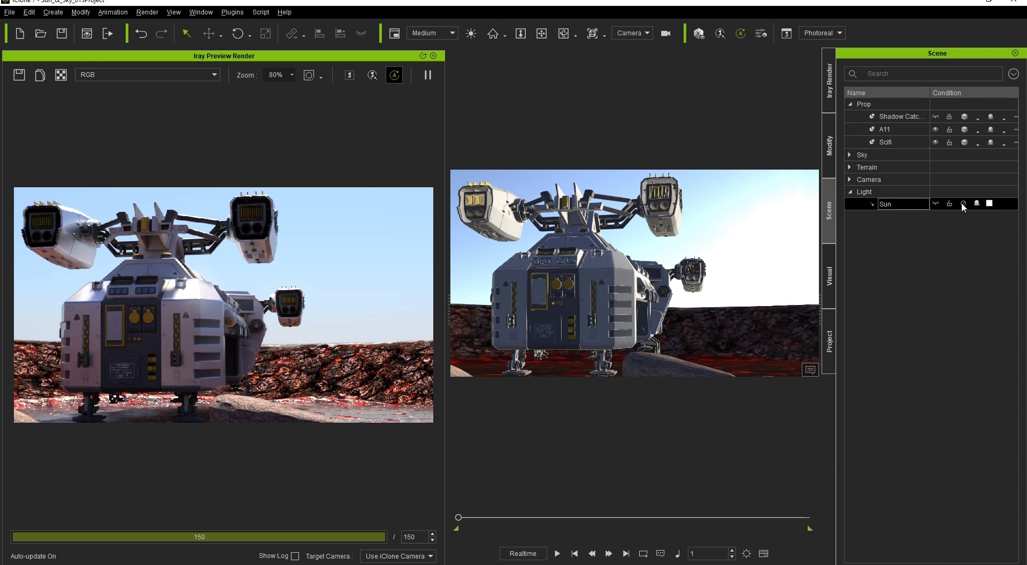
Unhide the Sun light, pause the Iray preview, play the animation through and rewind to frame 1
click(935, 204)
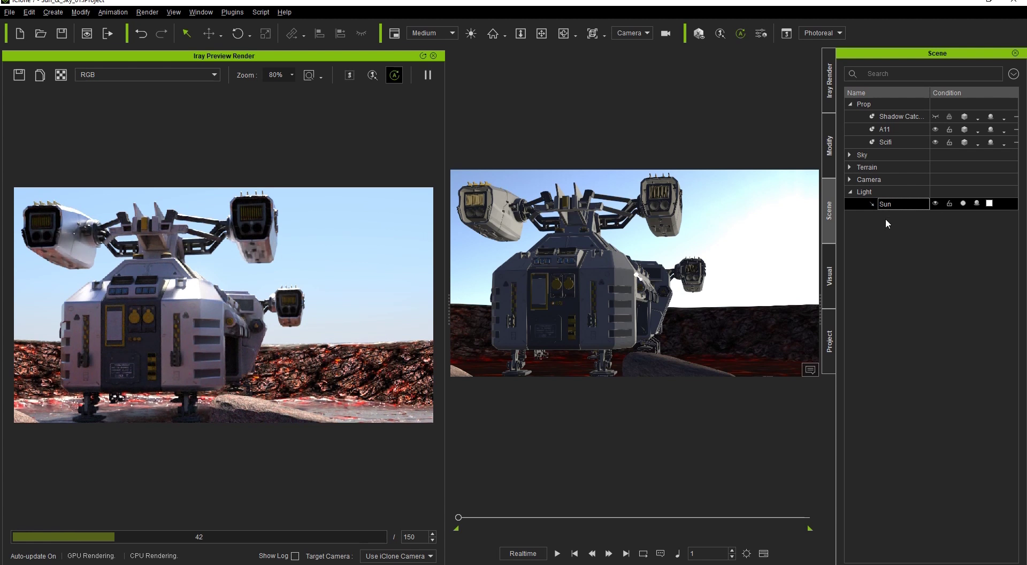
key(e)
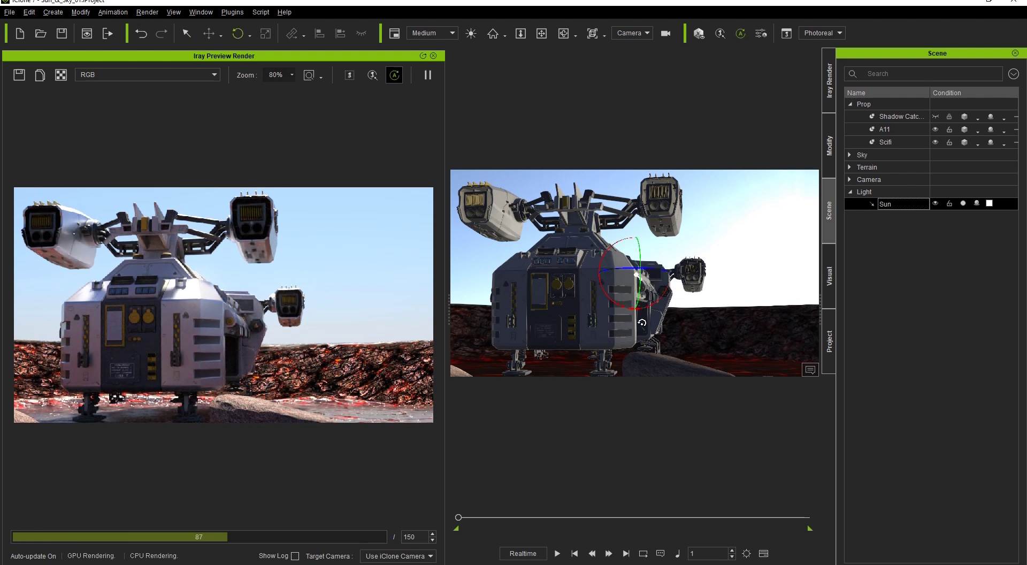
click(427, 75)
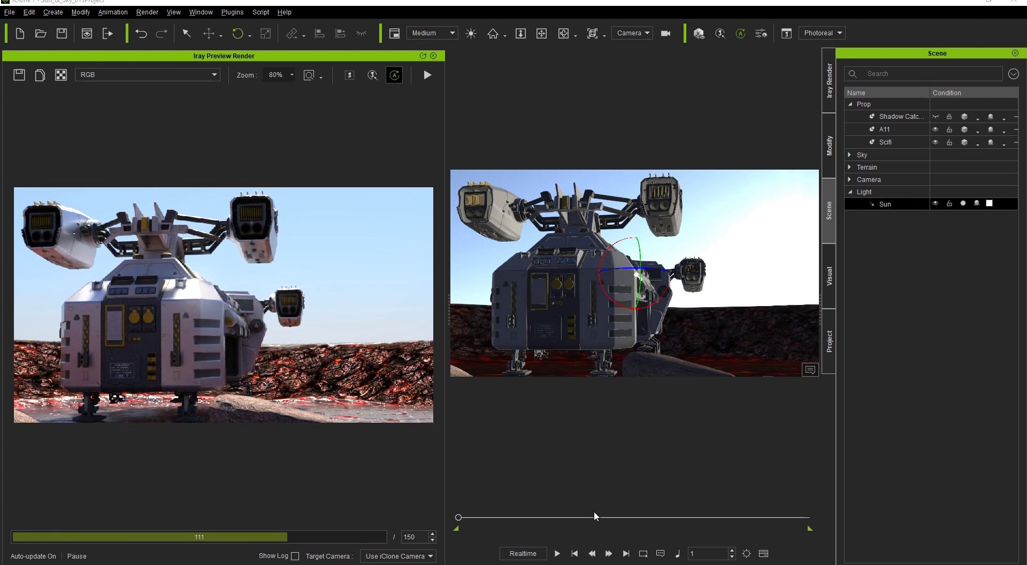
click(558, 553)
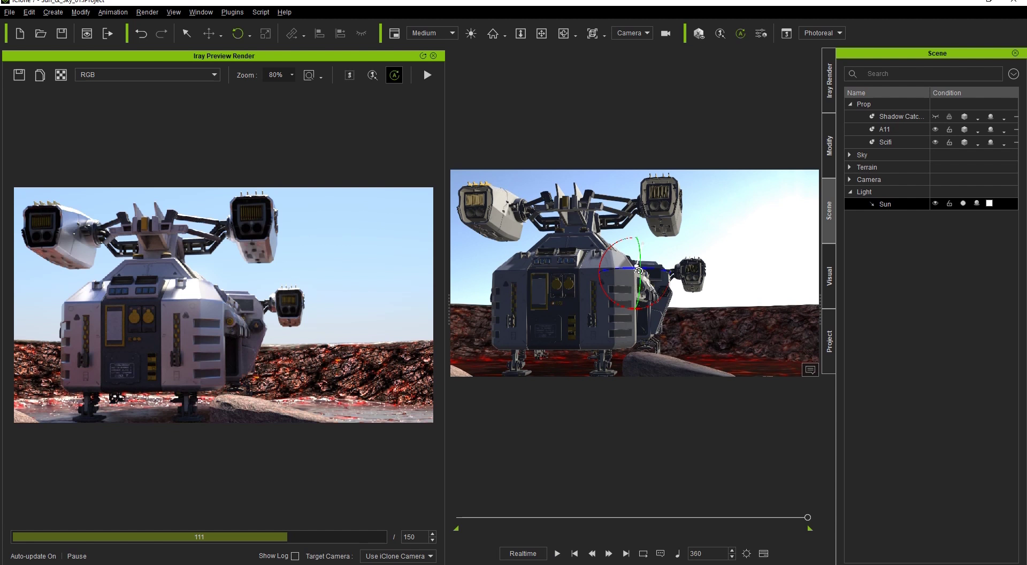
click(589, 556)
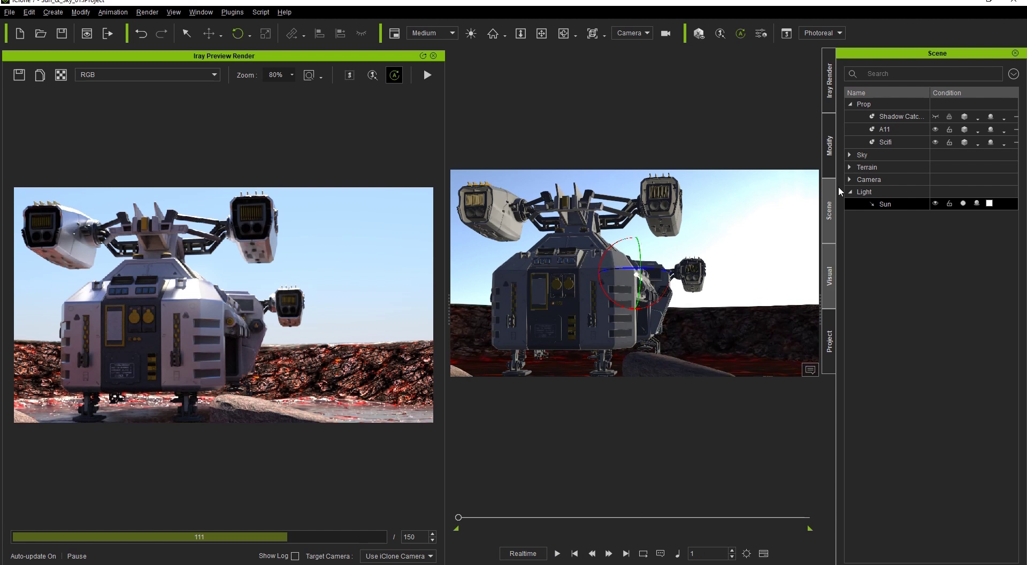
click(830, 105)
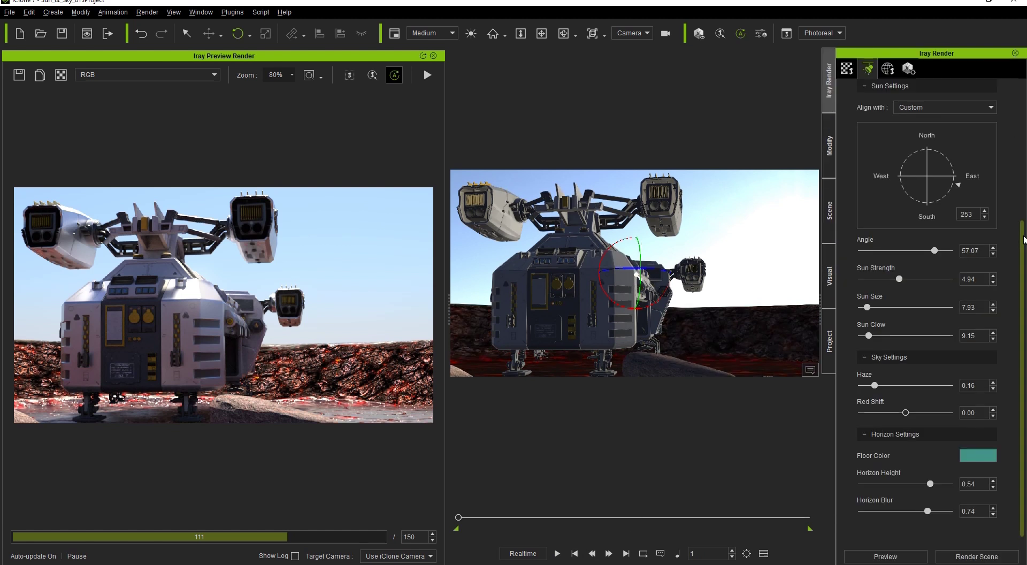
Set Align with from Custom to Sun, giving the Iray sun angle -2.24 and direction 250
scroll(1024, 240, up, 5)
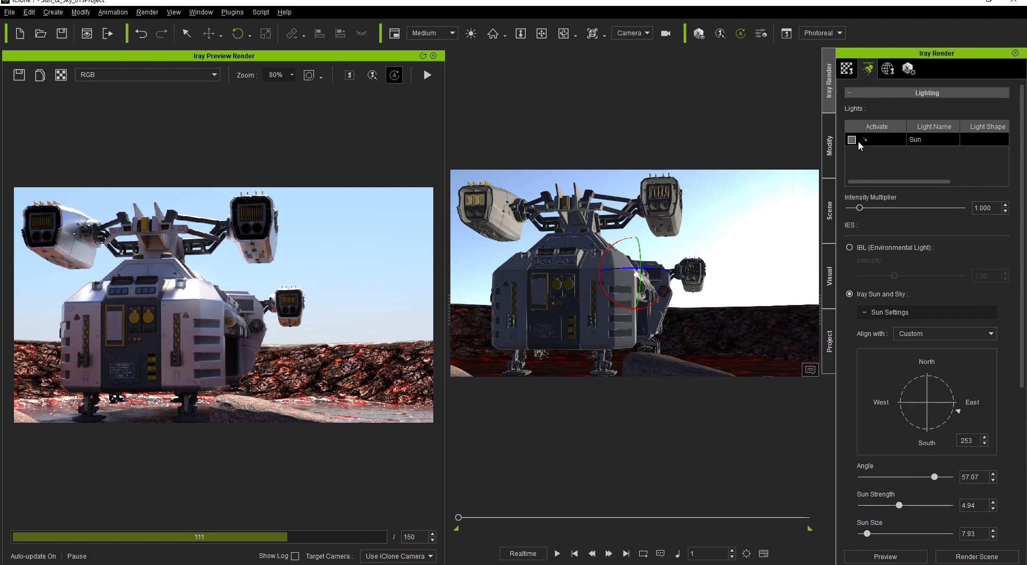
click(923, 334)
click(901, 348)
Open the Sun animation's timeline with F3
key(F3)
scroll(973, 294, down, 3)
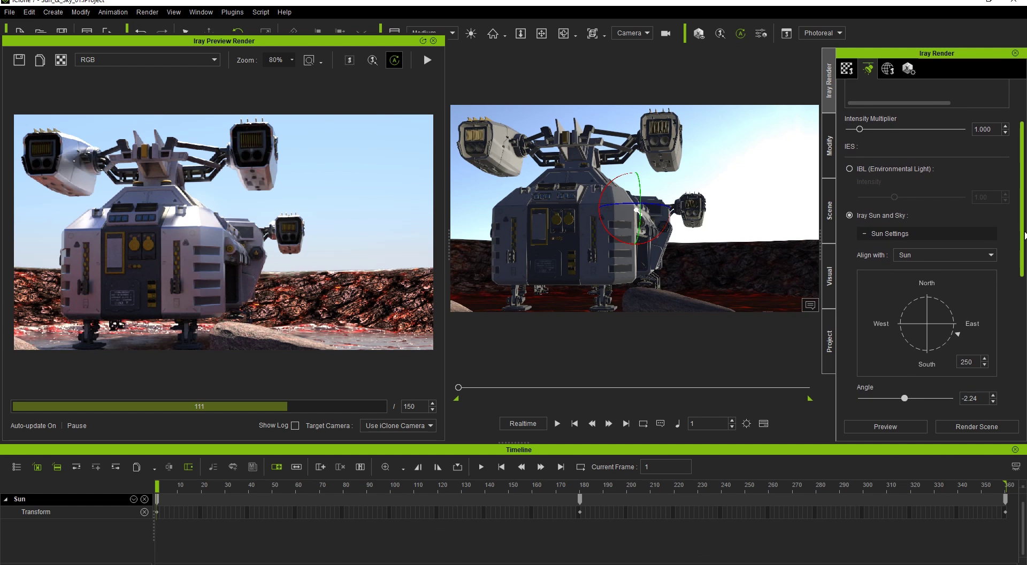
scroll(1022, 259, down, 1)
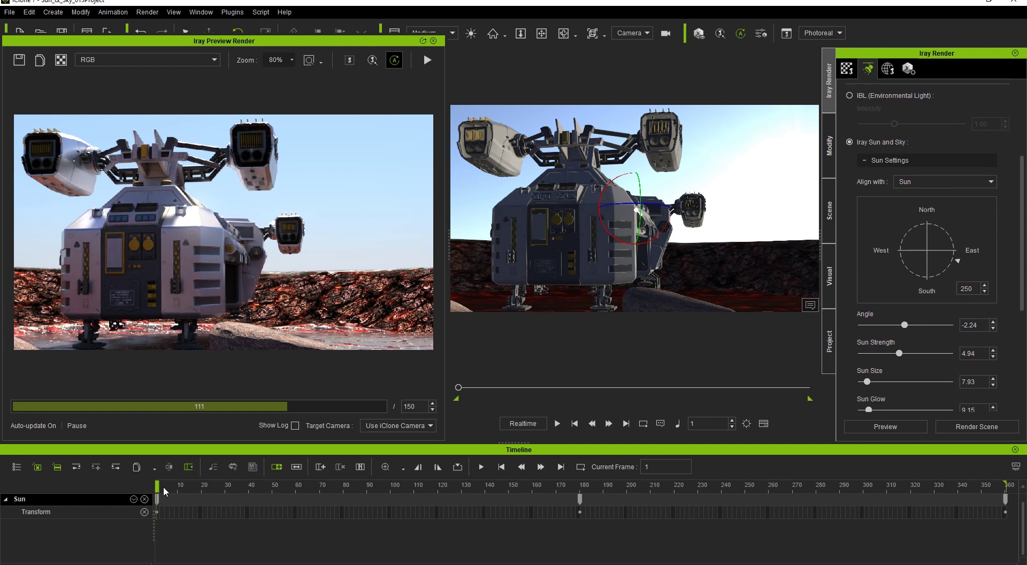
Resume the Iray preview and scrub to frame 174, then frame 305 where the sun reaches 54.01
click(427, 60)
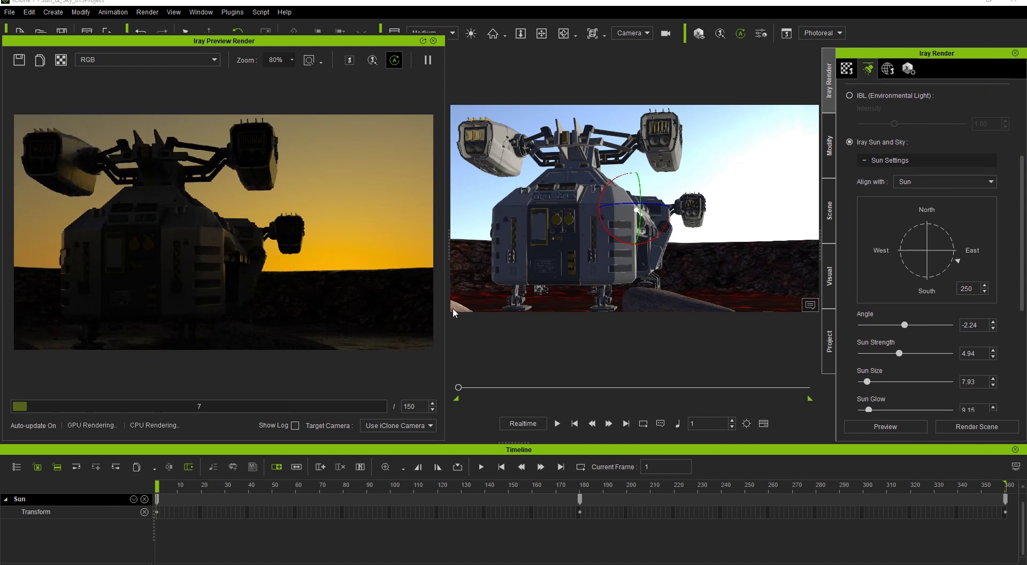
drag(157, 495, 565, 493)
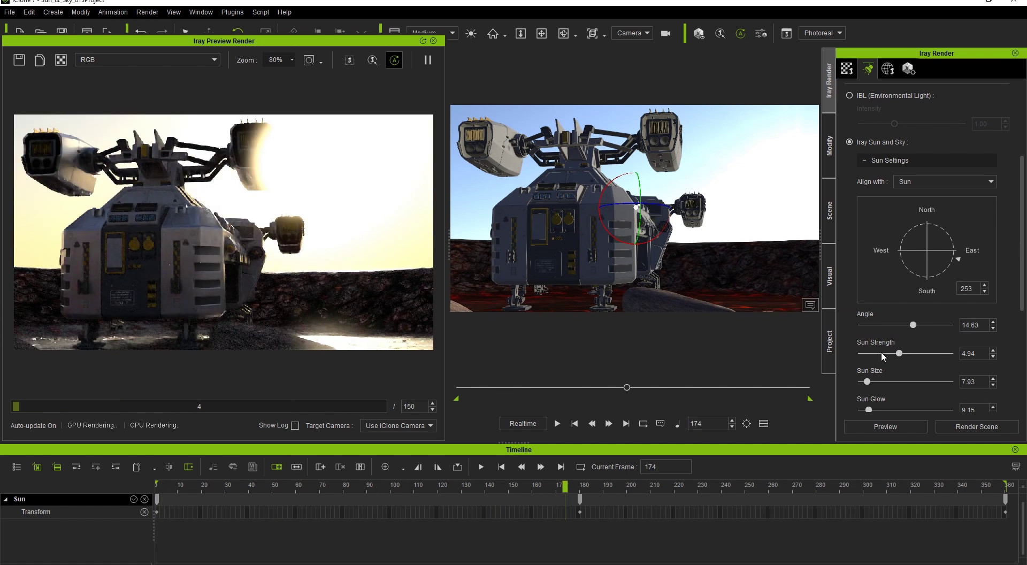
drag(716, 489, 872, 488)
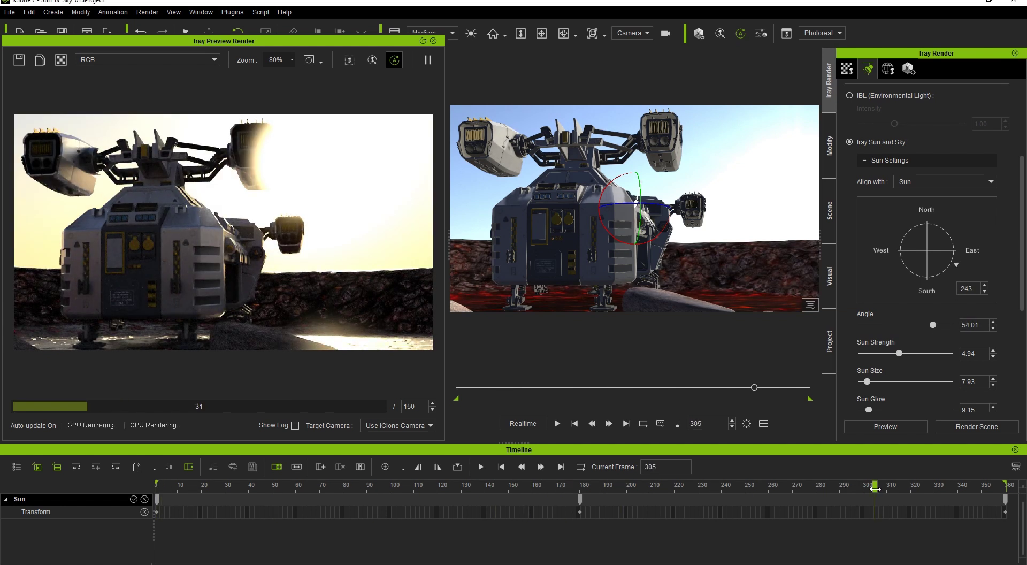